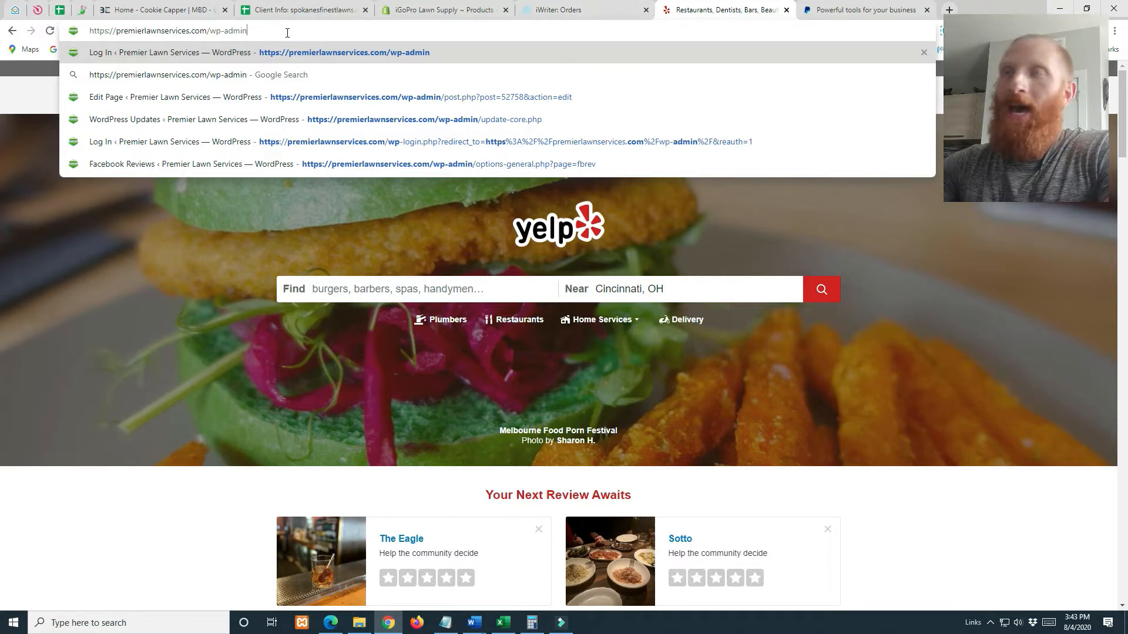
Log in to the premierlawnservices.com WordPress admin and open the Pages list in a separate browser tab
key("Return")
left_click(622, 334)
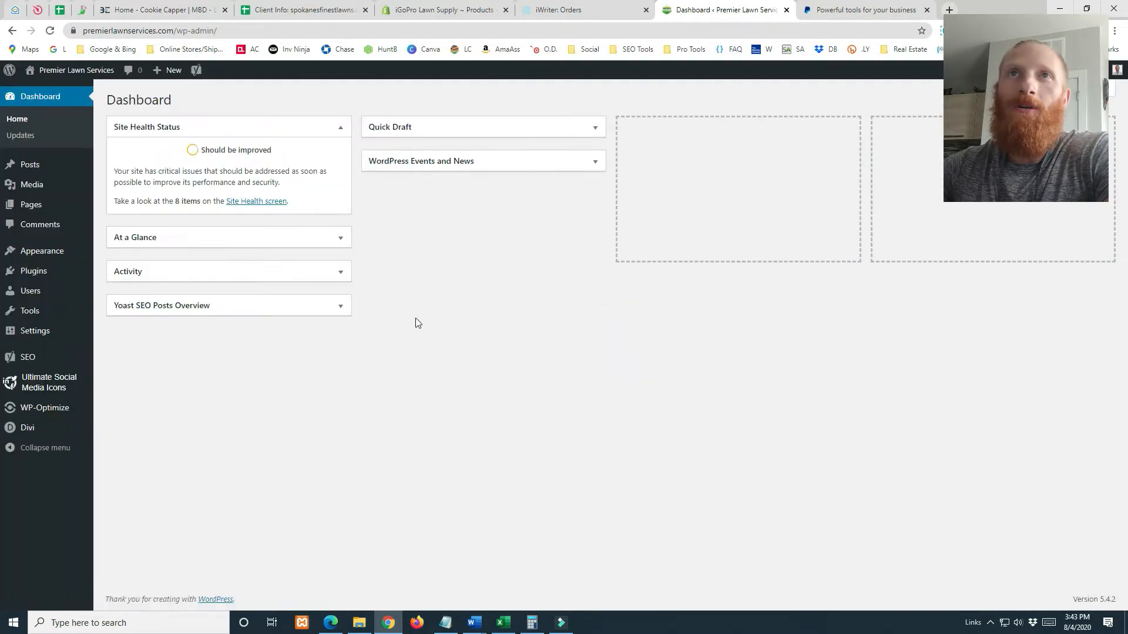
right_click(44, 205)
left_click(83, 216)
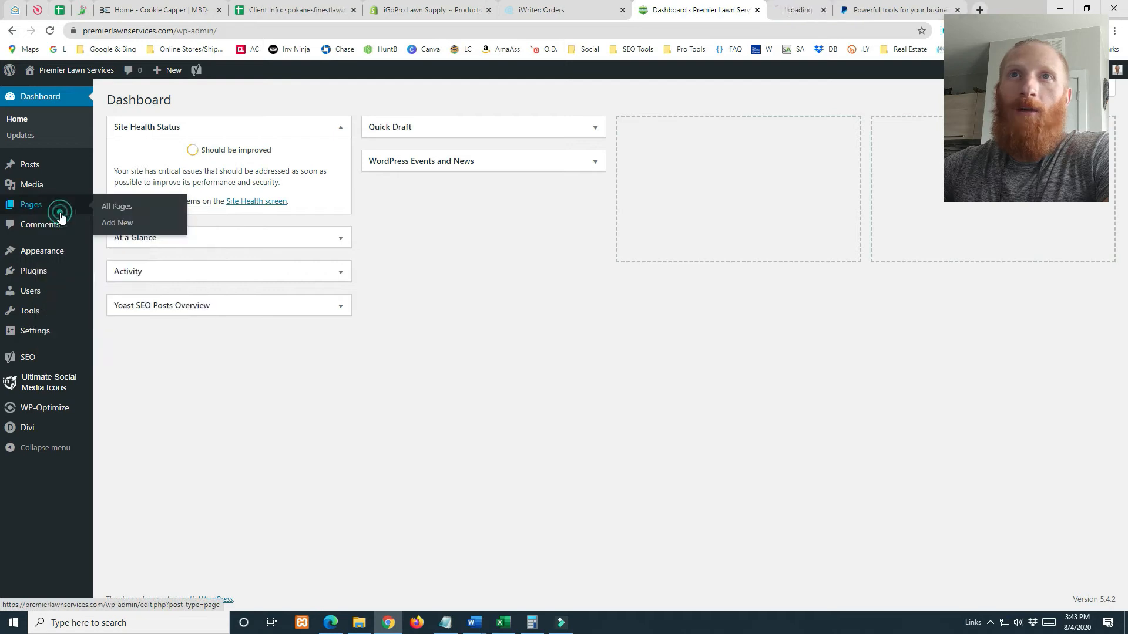
Open the new media upload page and bring a File Explorer window alongside the drop area, then put it away
left_click(32, 185)
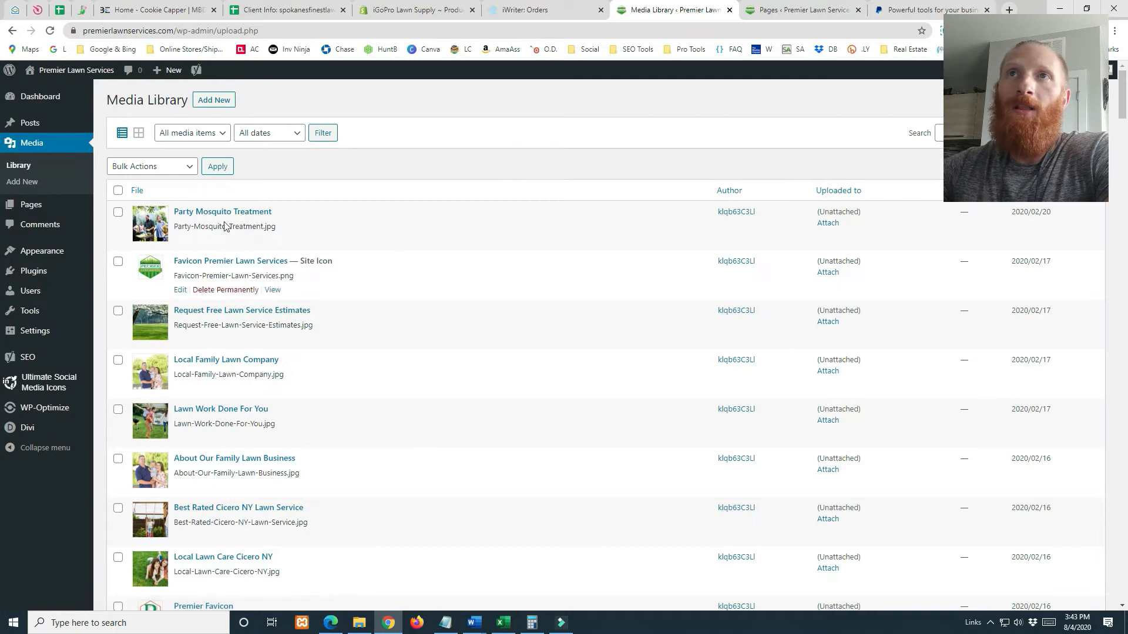
left_click(215, 101)
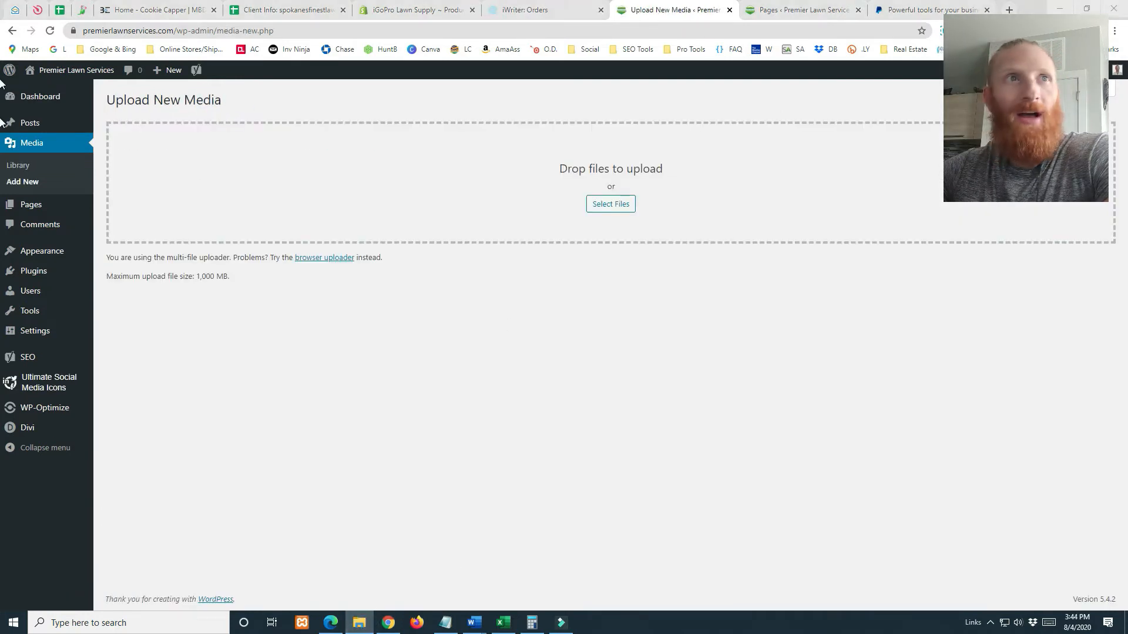
left_click(359, 623)
left_click_drag(387, 136, 672, 141)
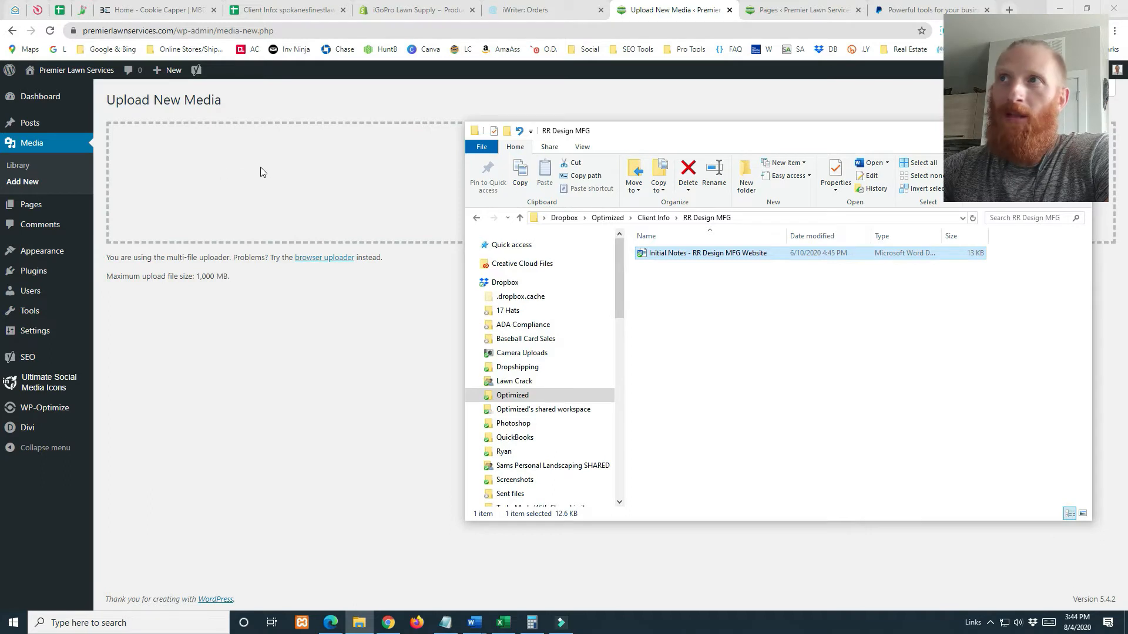
left_click_drag(766, 140, 0, 153)
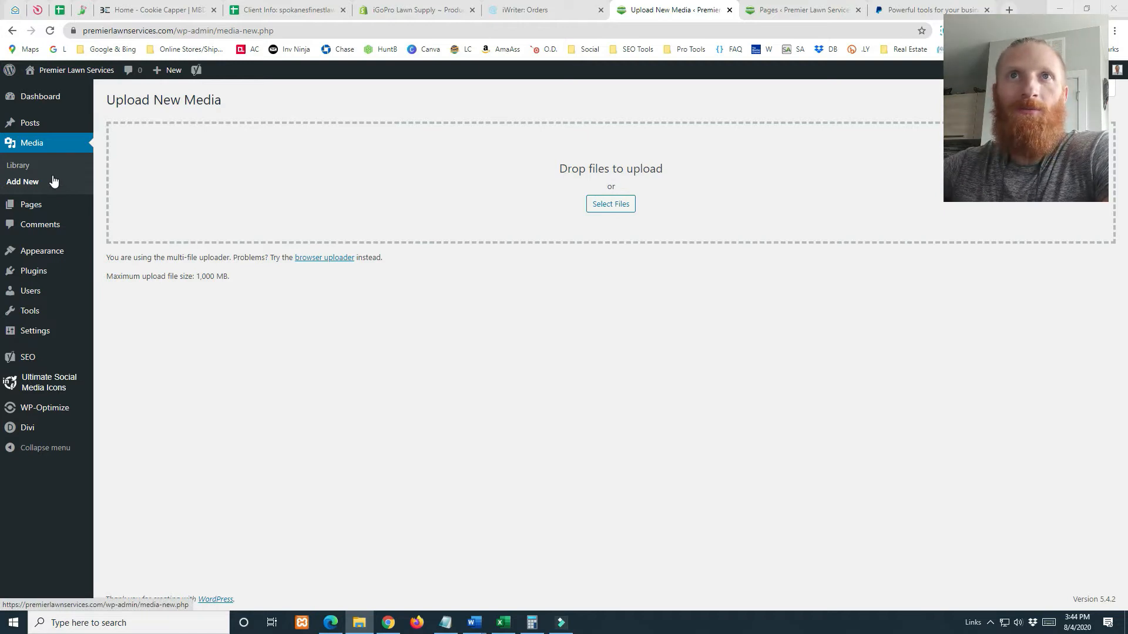
Open the Media Library and examine the uploaded product label and SDS PDF files
left_click(21, 167)
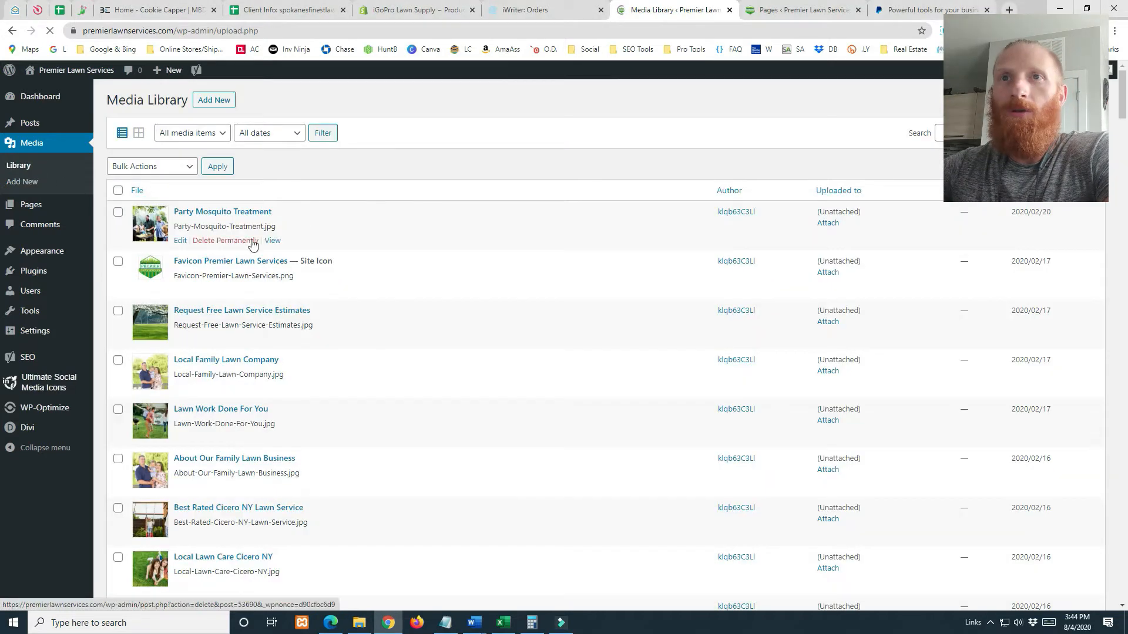
scroll(258, 247, "down", 12)
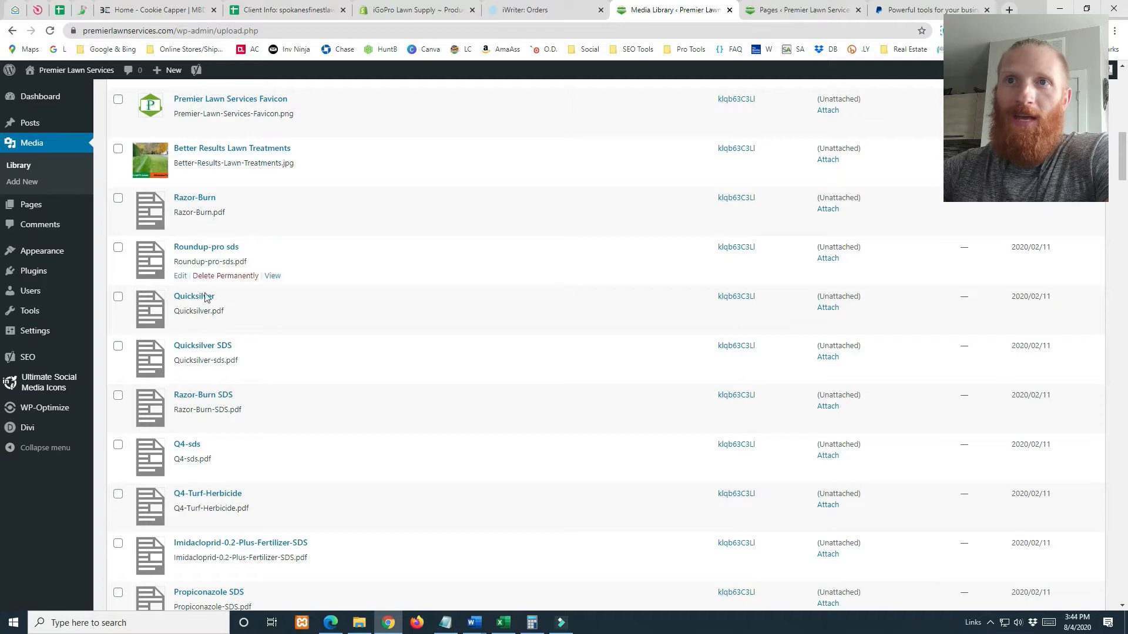
scroll(215, 279, "down", 4)
scroll(206, 365, "down", 4)
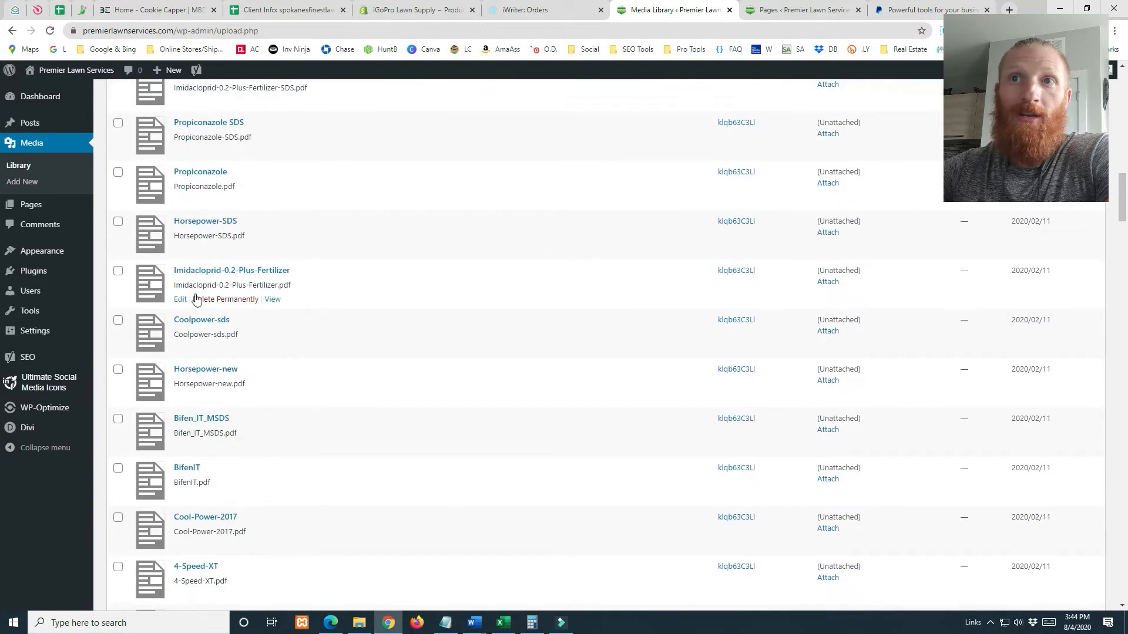
scroll(201, 459, "down", 4)
scroll(200, 475, "down", 4)
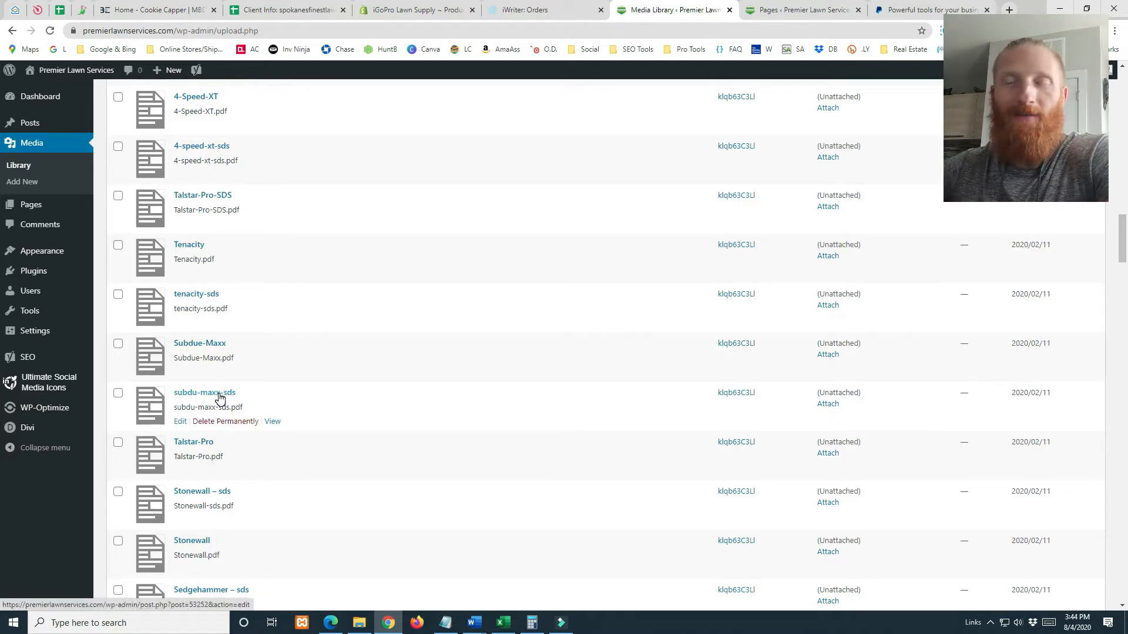
scroll(238, 419, "down", 4)
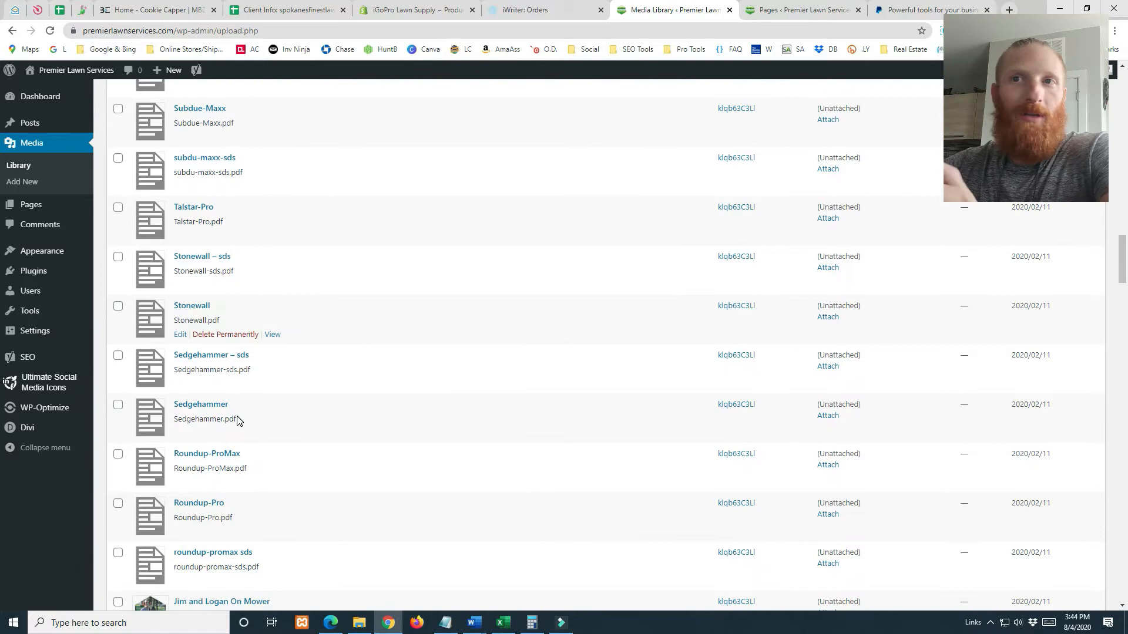
scroll(238, 420, "up", 12)
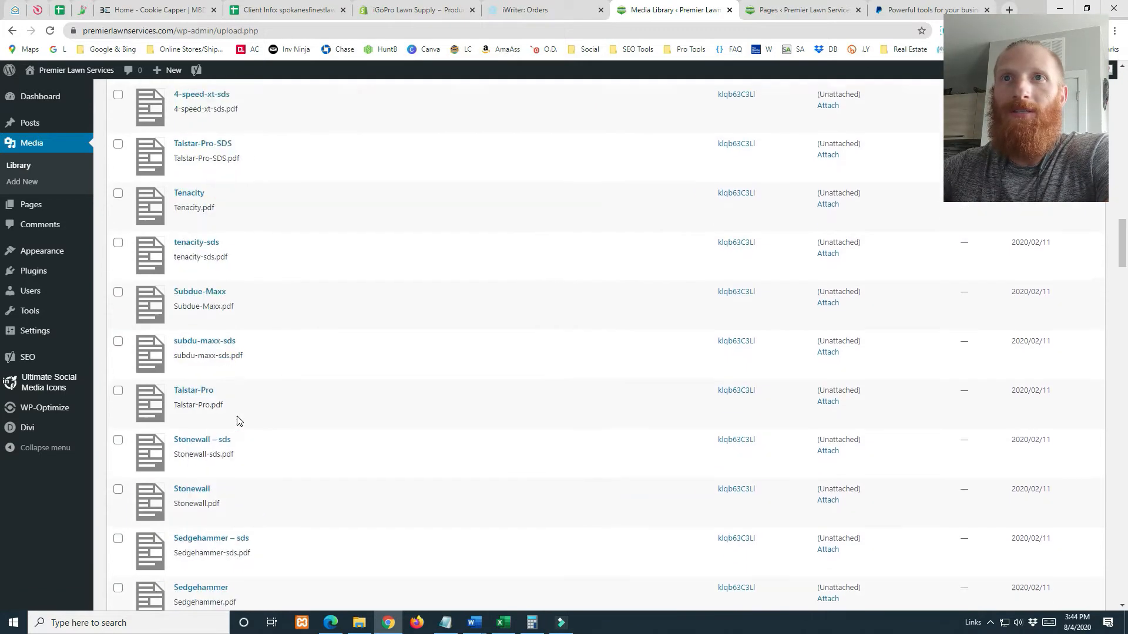
scroll(238, 420, "up", 8)
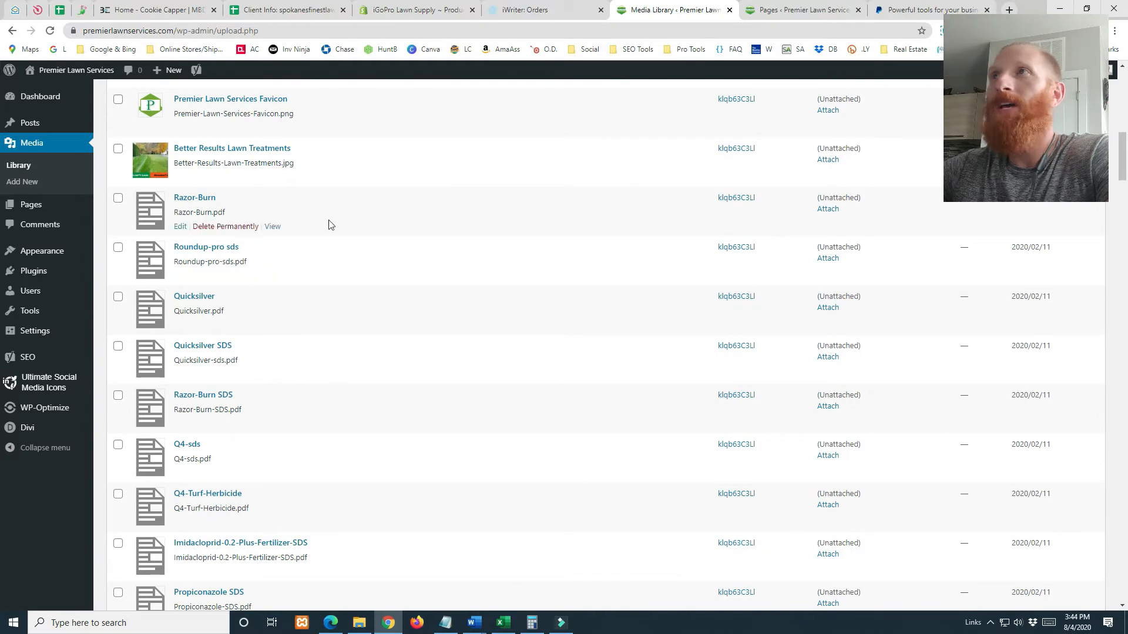
Find the MSDS Sheets page in the Pages list and open it for editing
left_click(803, 13)
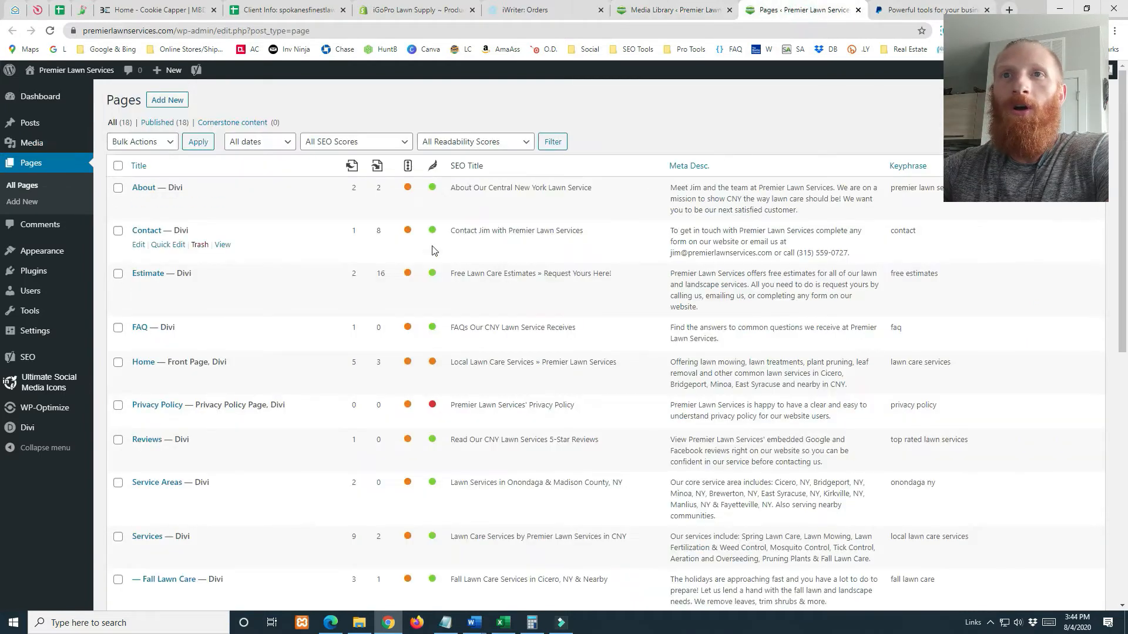
scroll(432, 258, "down", 5)
scroll(252, 227, "down", 2)
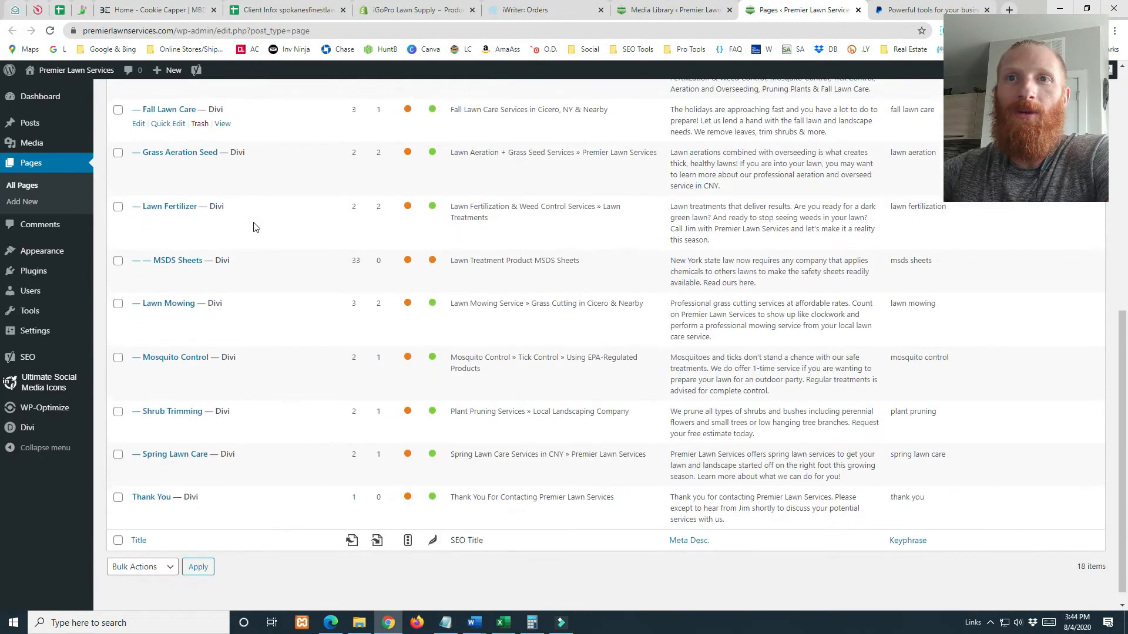
scroll(254, 228, "up", 2)
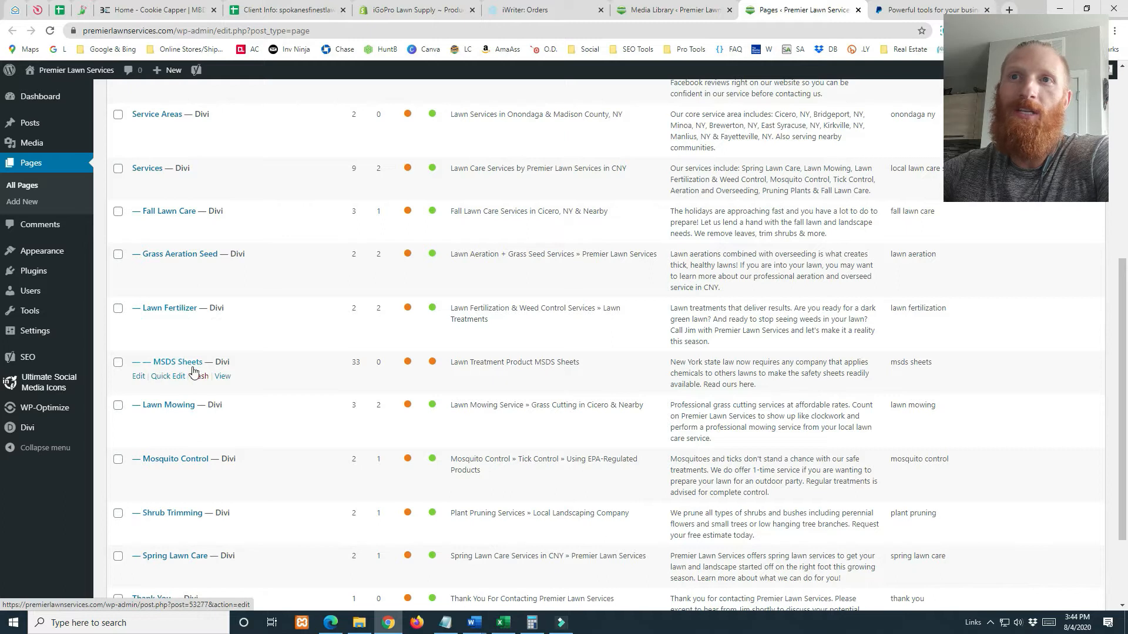
left_click(137, 376)
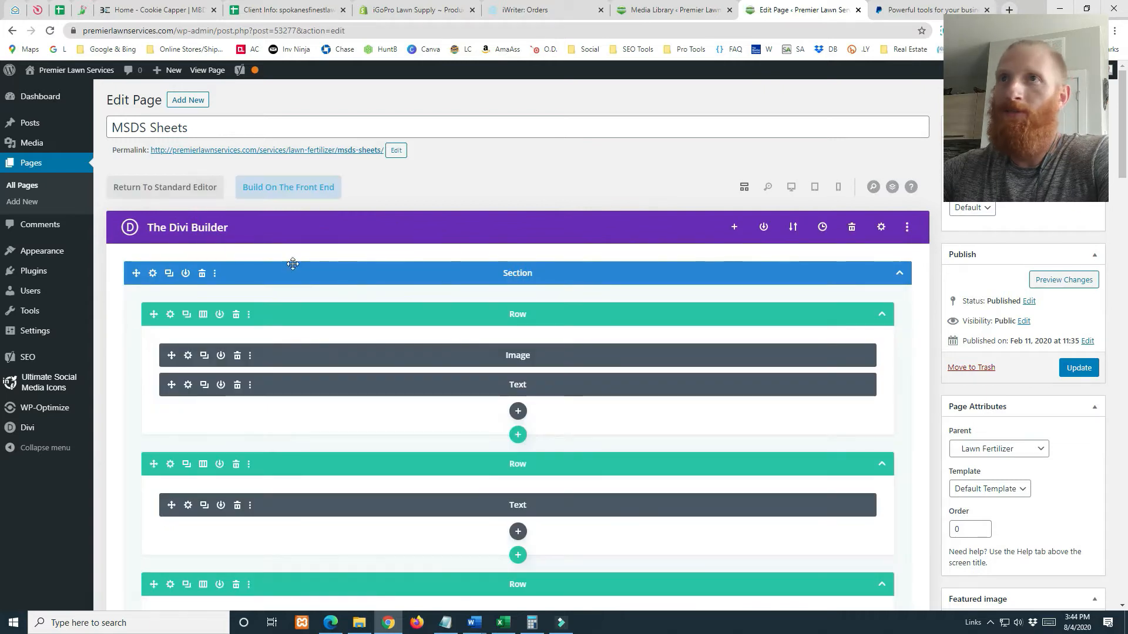
Switch the Divi Builder to desktop view and examine the list of safety sheet links on the page
left_click(791, 190)
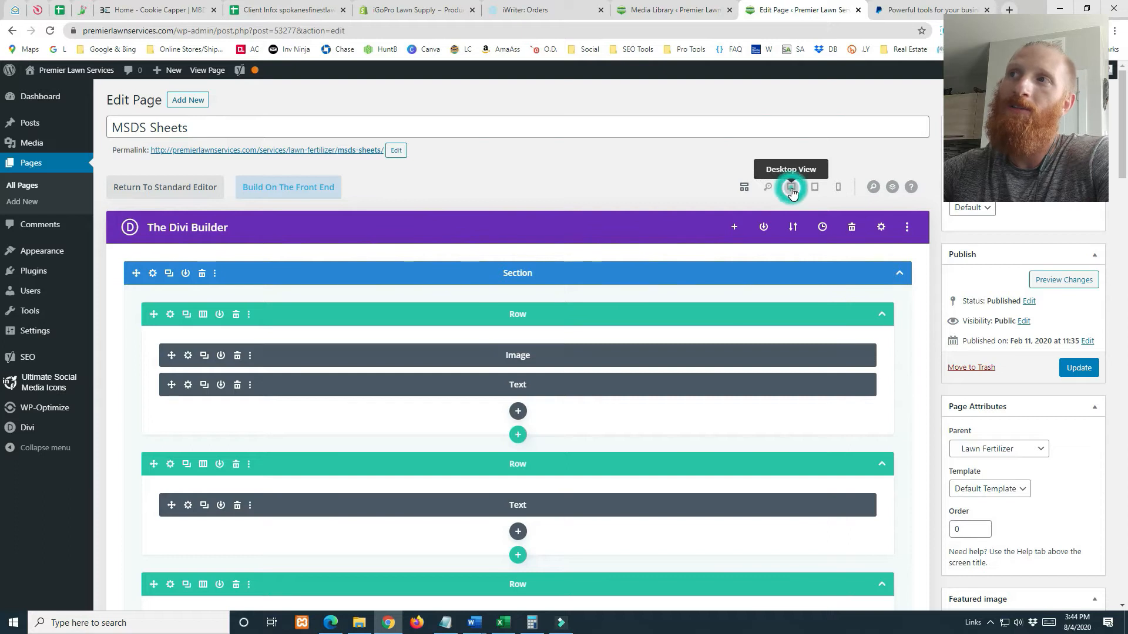
scroll(514, 352, "down", 6)
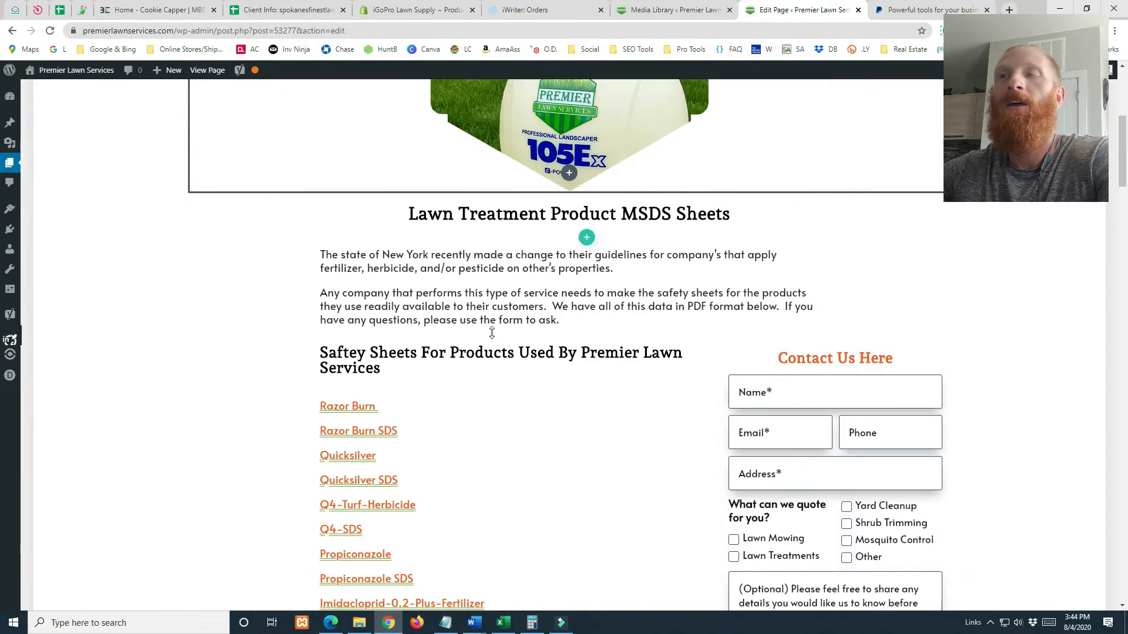
scroll(542, 212, "down", 9)
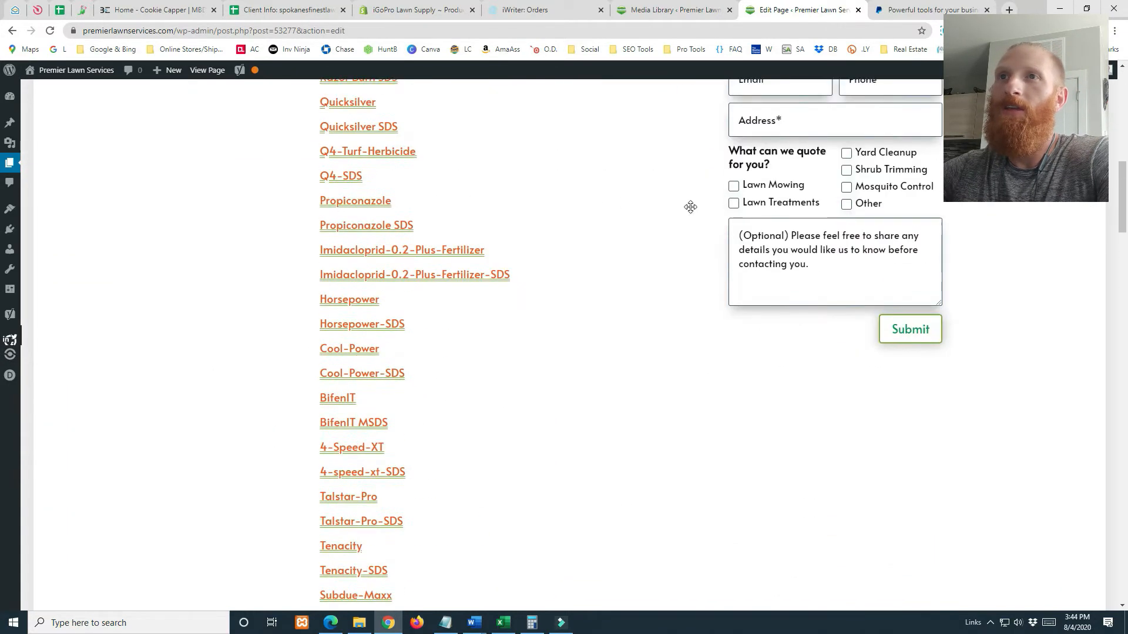
scroll(454, 179, "up", 8)
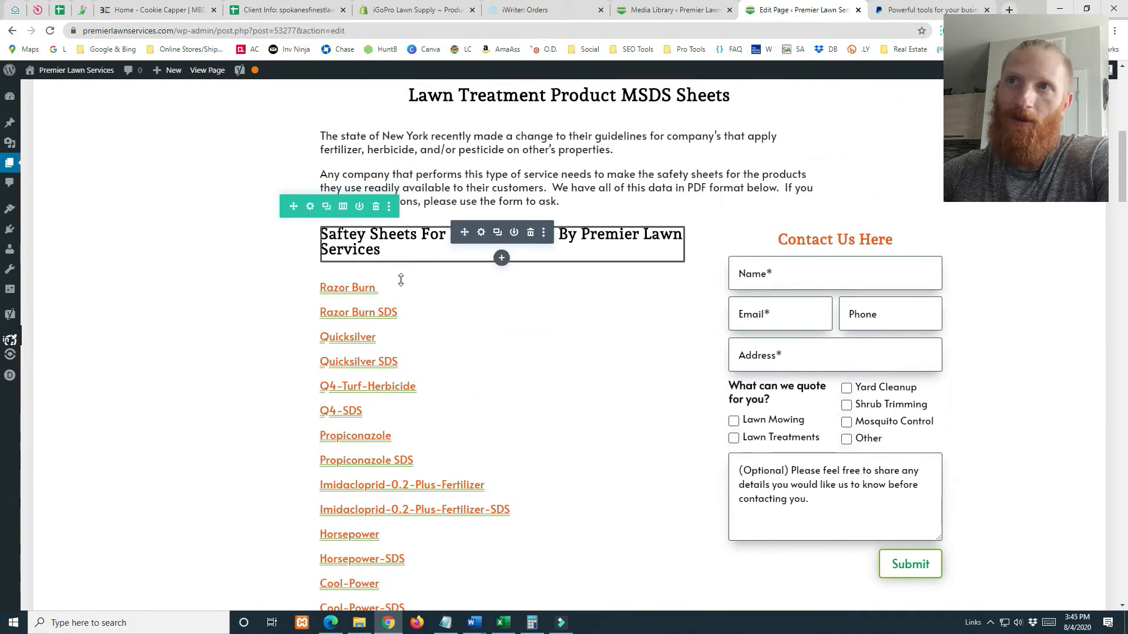
scroll(368, 256, "down", 11)
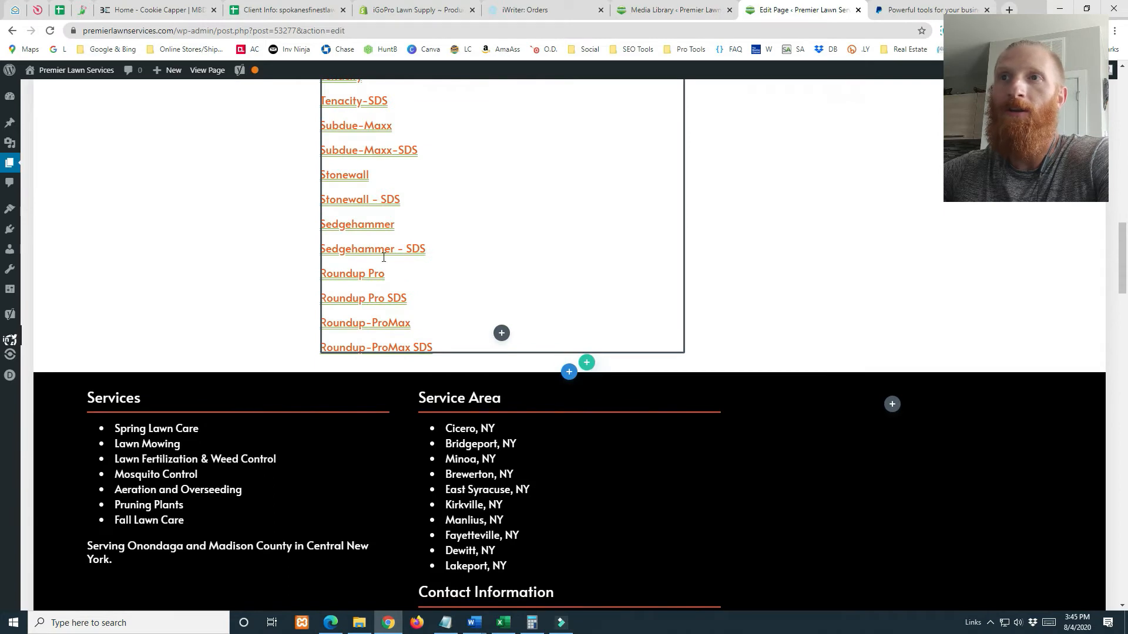
scroll(376, 255, "up", 8)
scroll(384, 265, "up", 2)
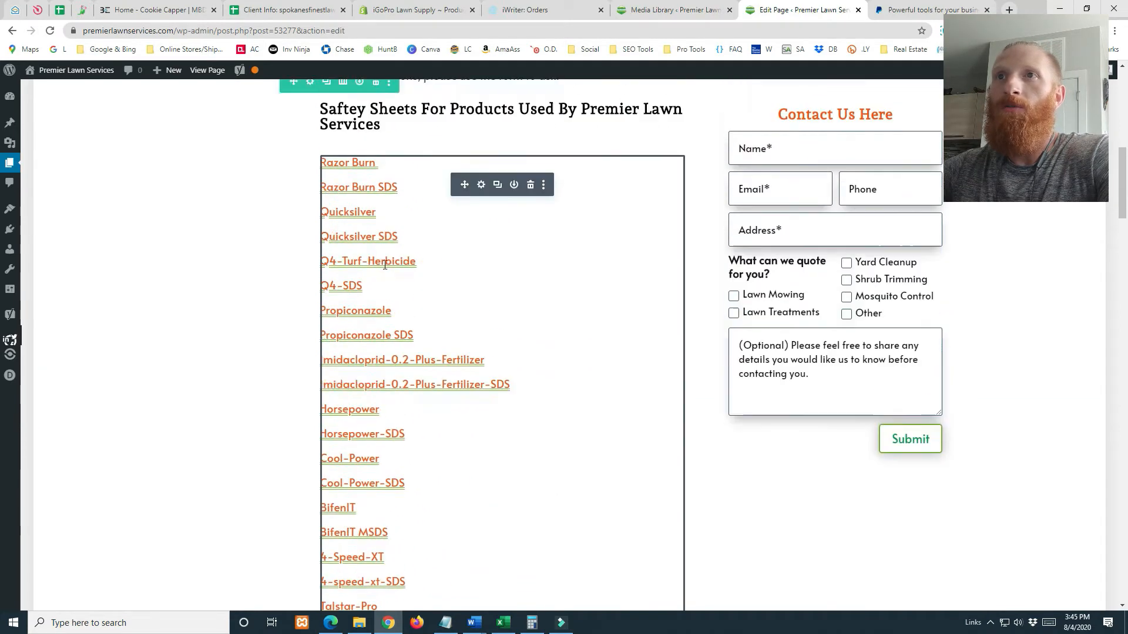
Open the safety sheet list's text settings in the visual editor and select the Roundup-ProMax SDS entry to inspect its link
left_click(481, 193)
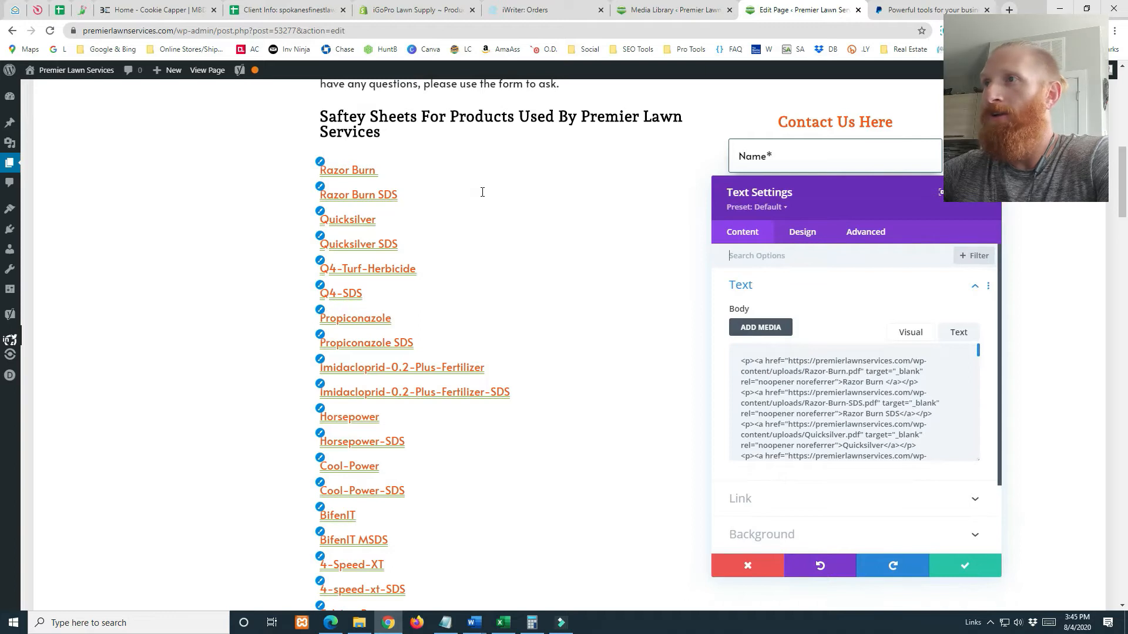
left_click(910, 332)
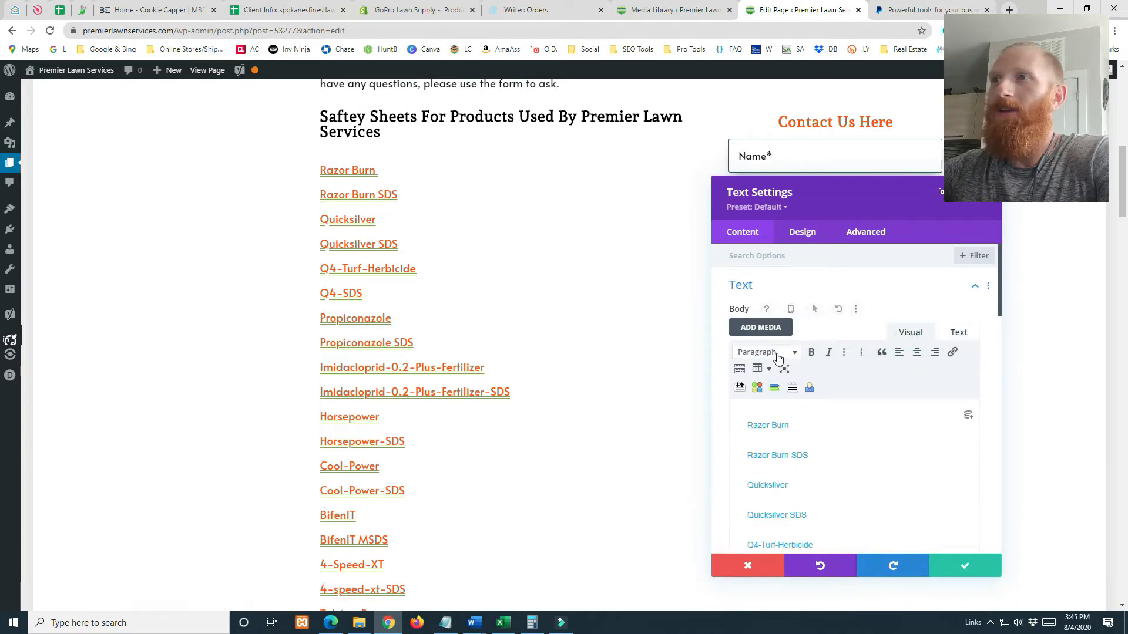
scroll(782, 353, "down", 12)
scroll(778, 353, "down", 5)
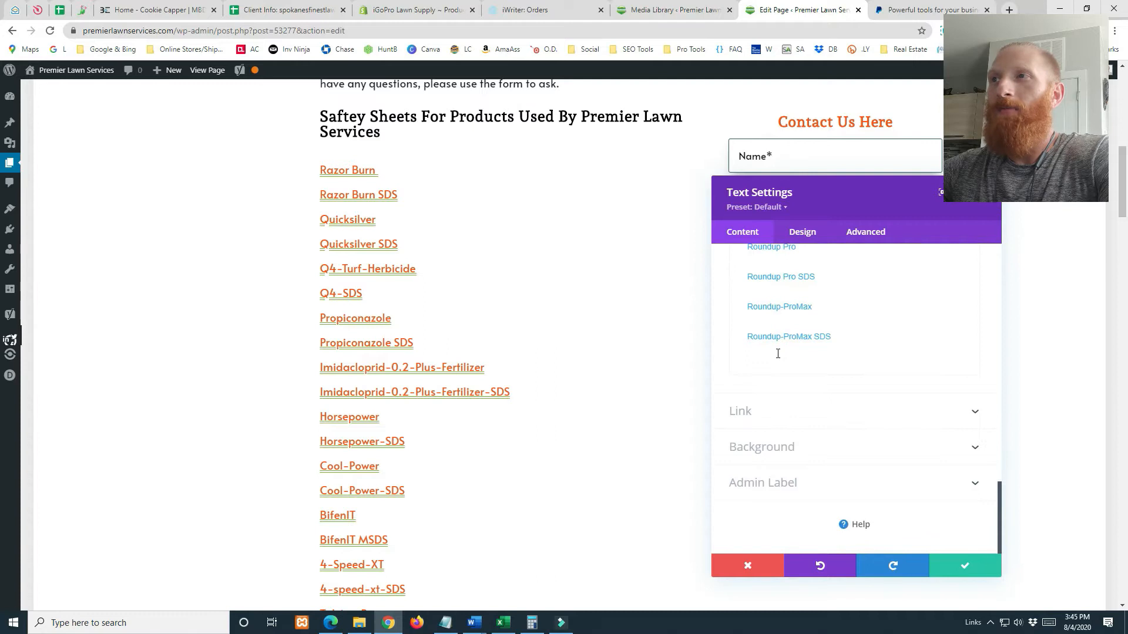
triple_click(851, 339)
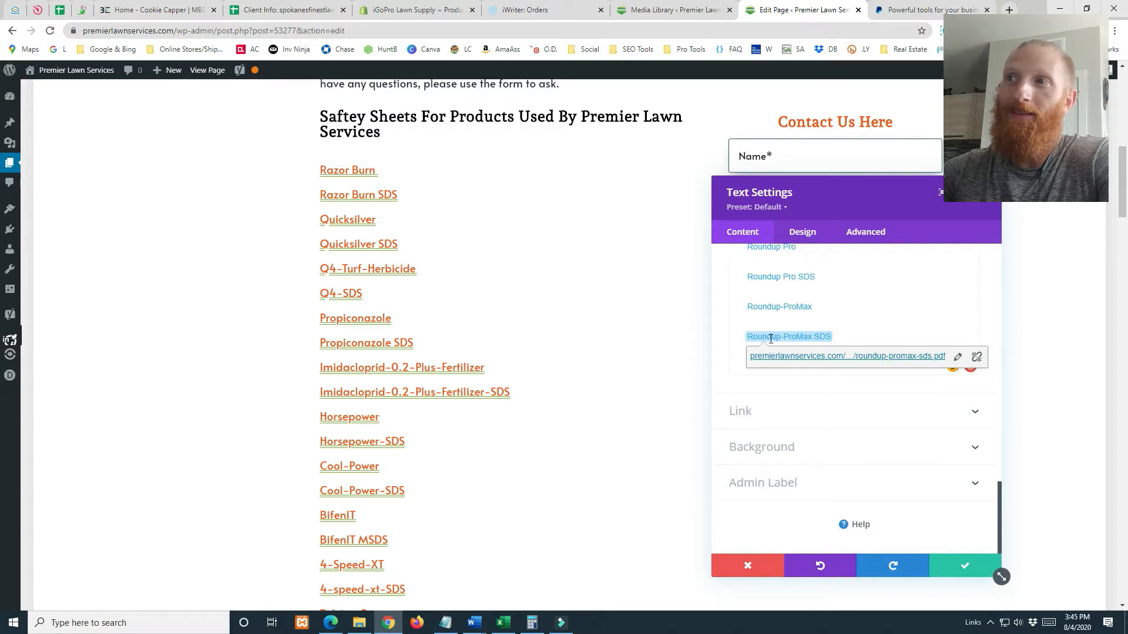
Enlarge the Text Settings window and add a new line reading "New MSDS" below the Roundup-ProMax SDS entry
key("Right")
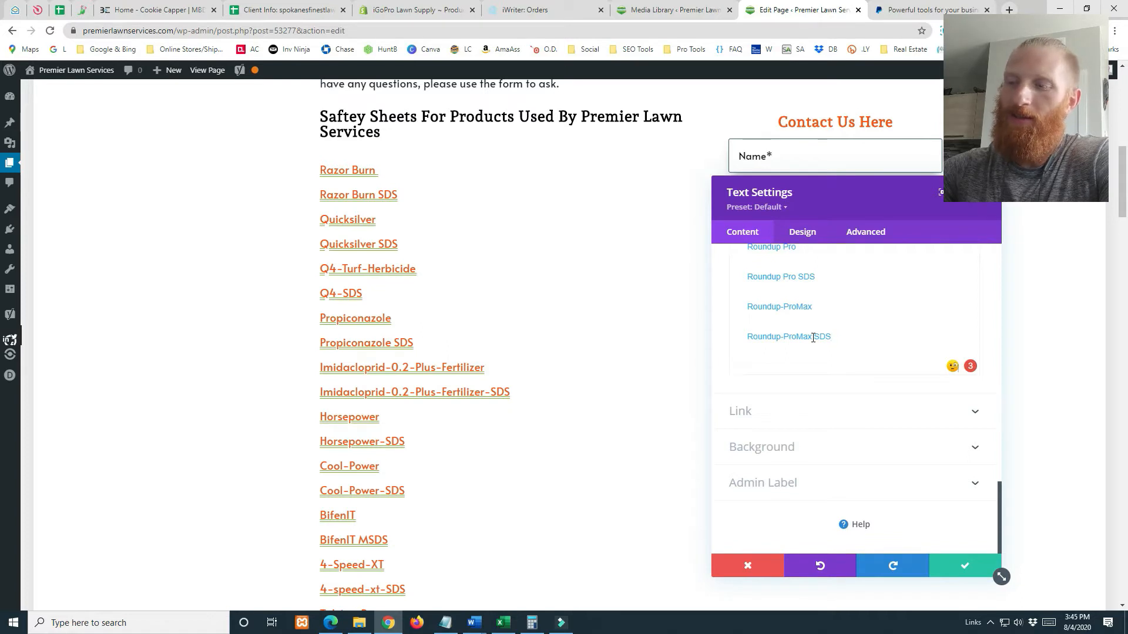
key("Return")
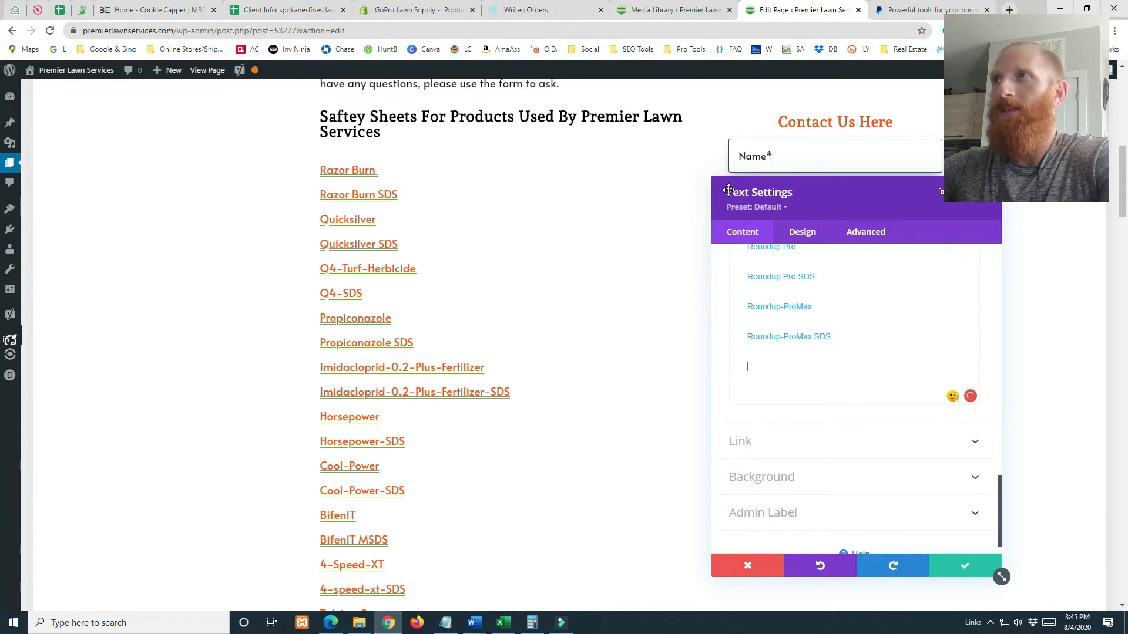
left_click_drag(841, 194, 372, 116)
left_click_drag(533, 499, 885, 518)
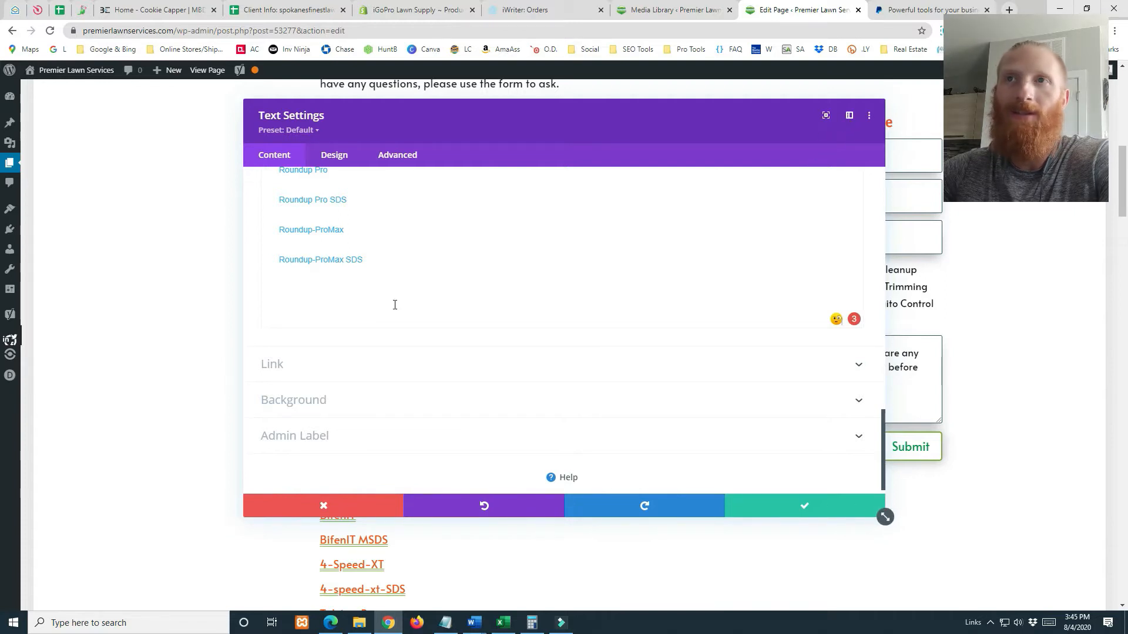
left_click(334, 299)
type("New MSDS")
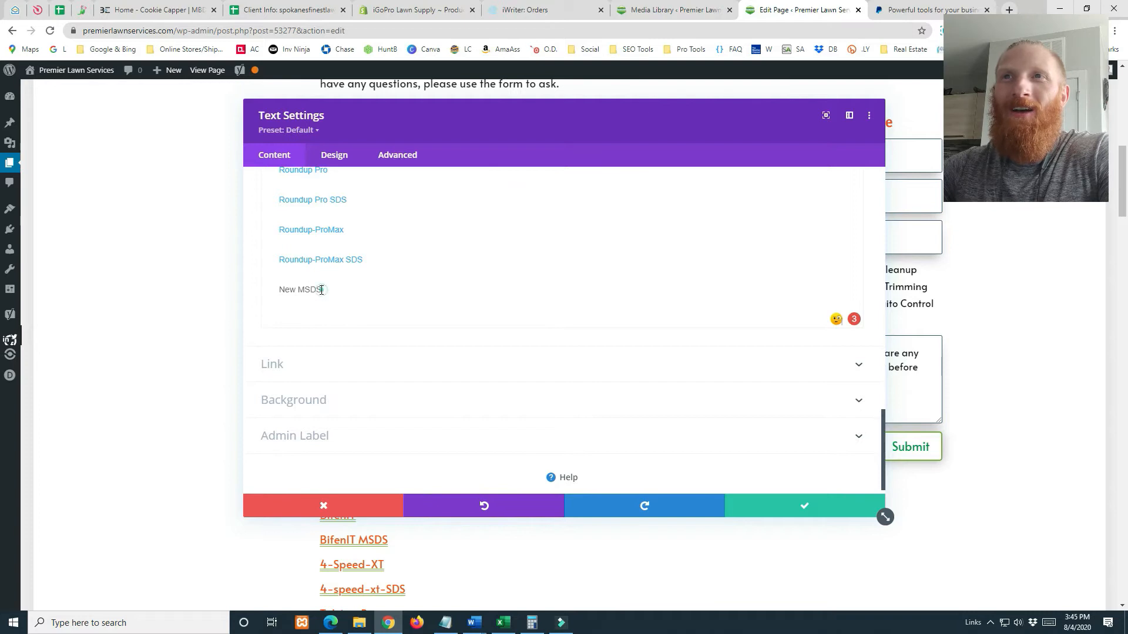
Select the "New MSDS" line in the text editor and start inserting a link on it
left_click_drag(322, 291, 244, 294)
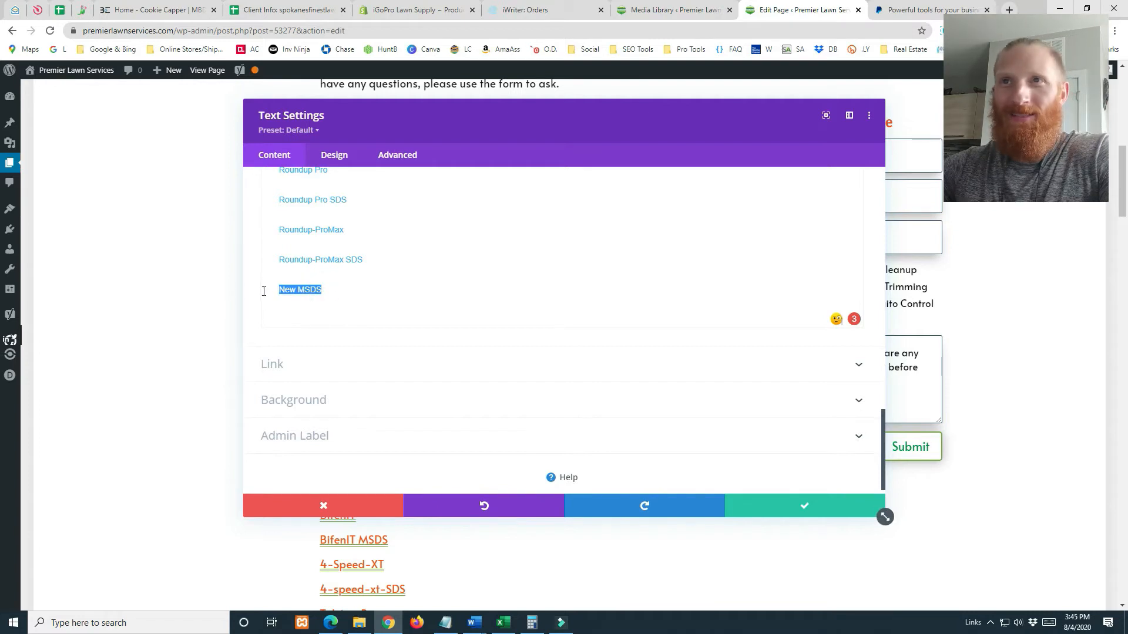
scroll(345, 344, "up", 10)
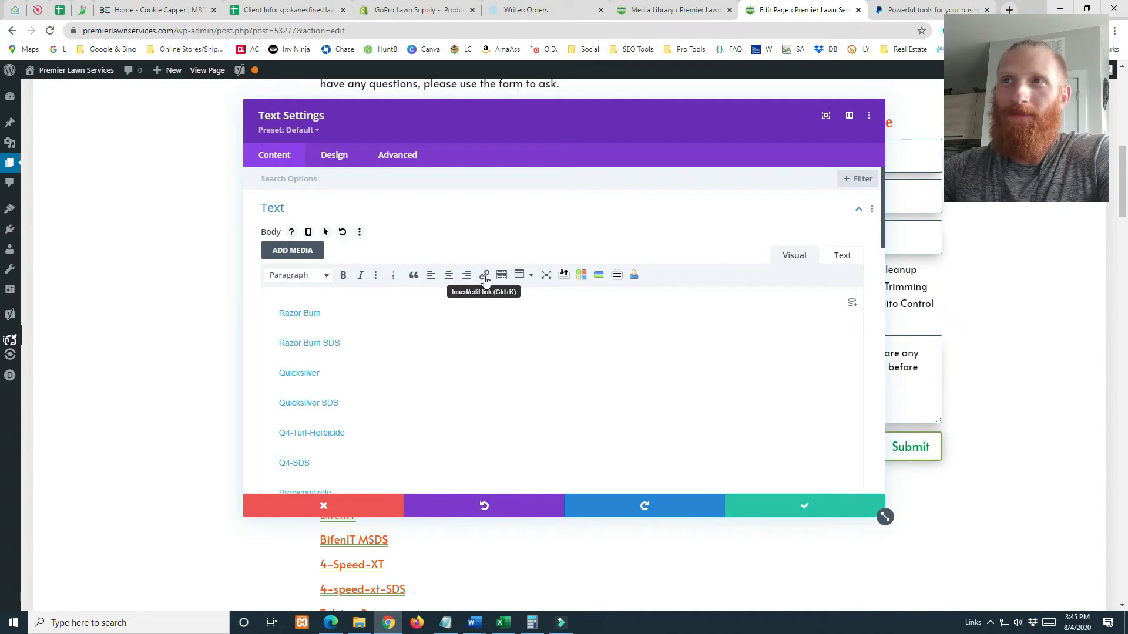
left_click(485, 276)
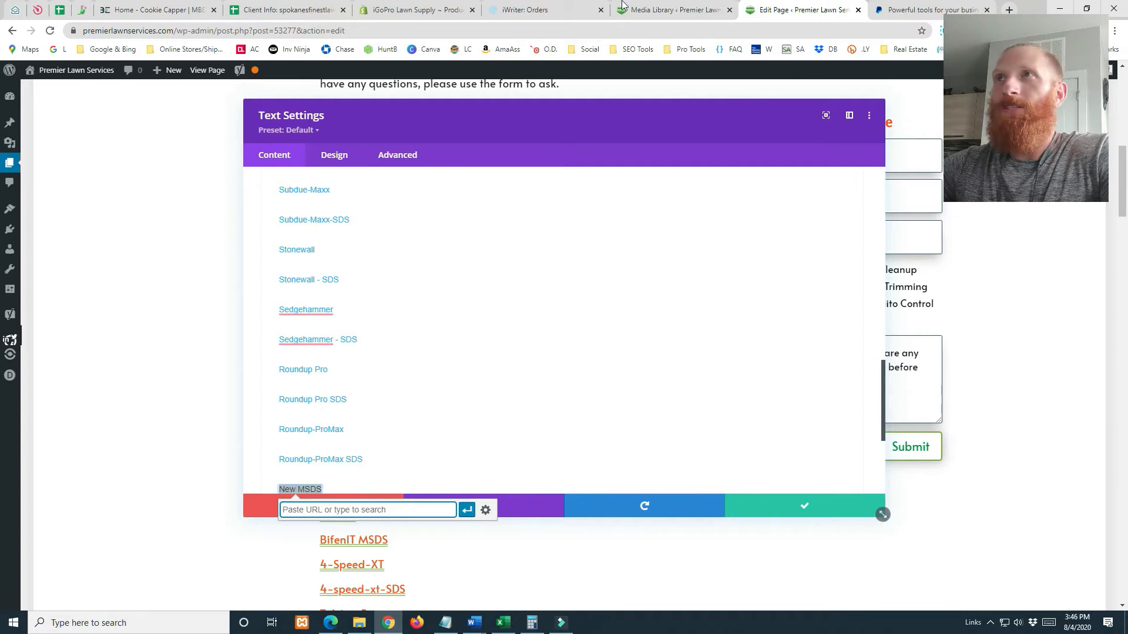
Open the Razor-Burn PDF's details in the Media Library and copy its file URL
left_click(661, 10)
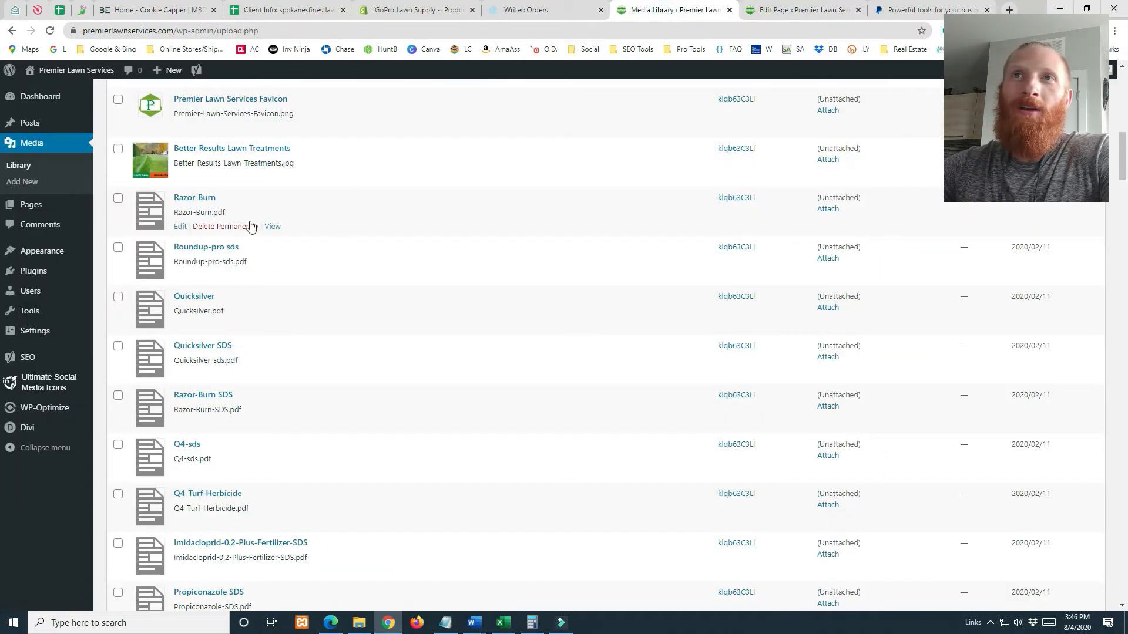
left_click(181, 228)
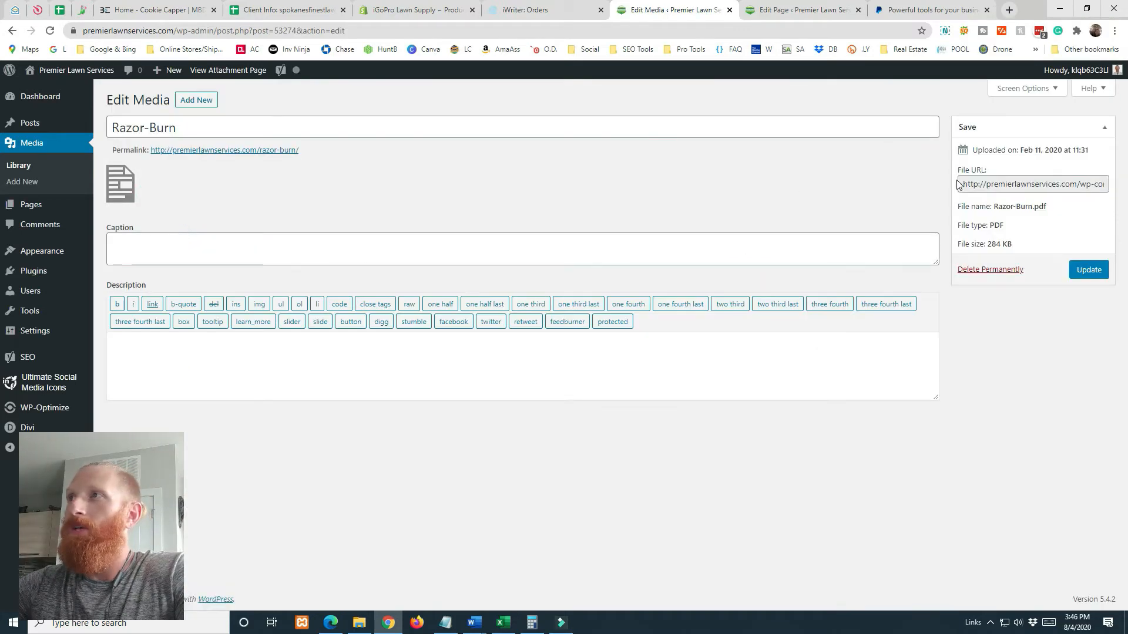
left_click_drag(967, 184, 1122, 187)
key("ctrl+c")
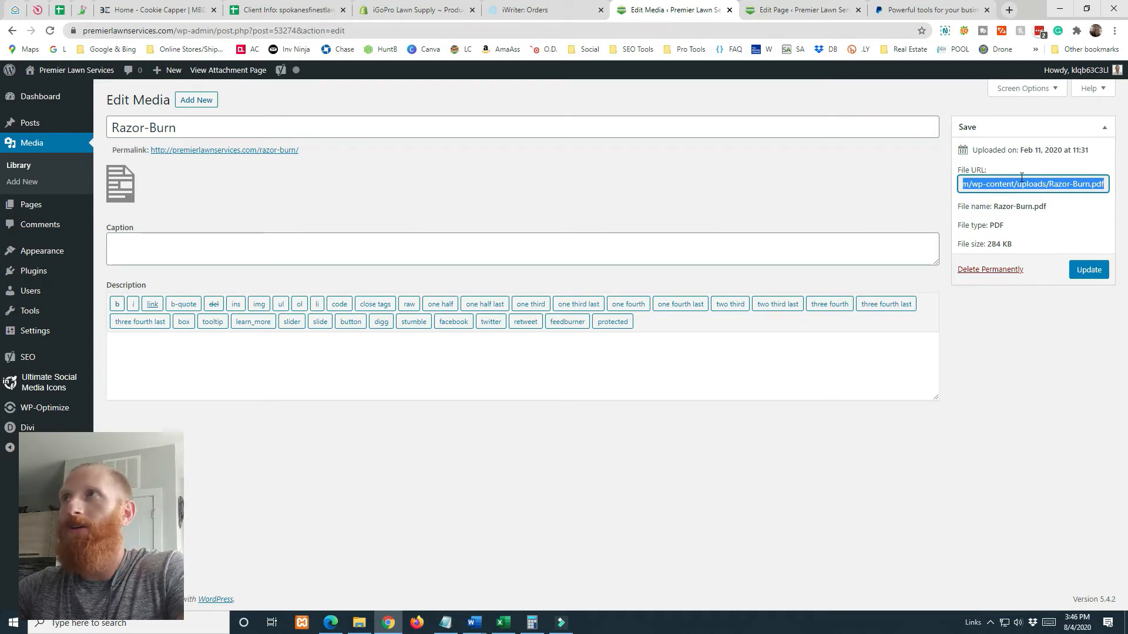
Load the copied file URL in the PayPal browser tab to check that it opens the Razor-Burn PDF
left_click(926, 12)
left_click(426, 34)
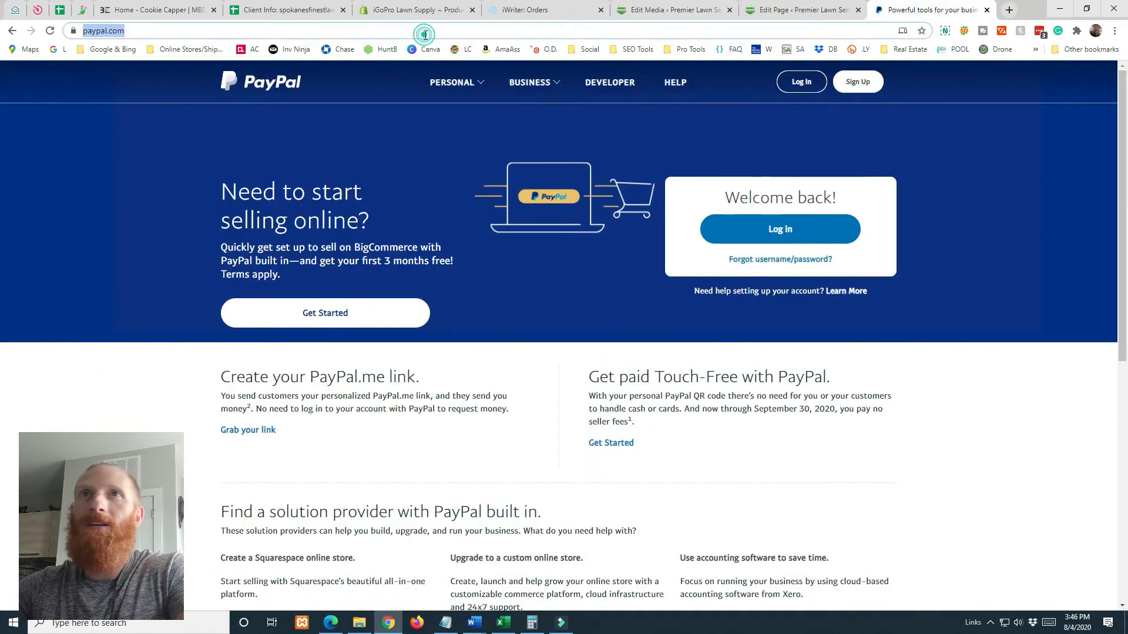
key("ctrl+v")
key("Return")
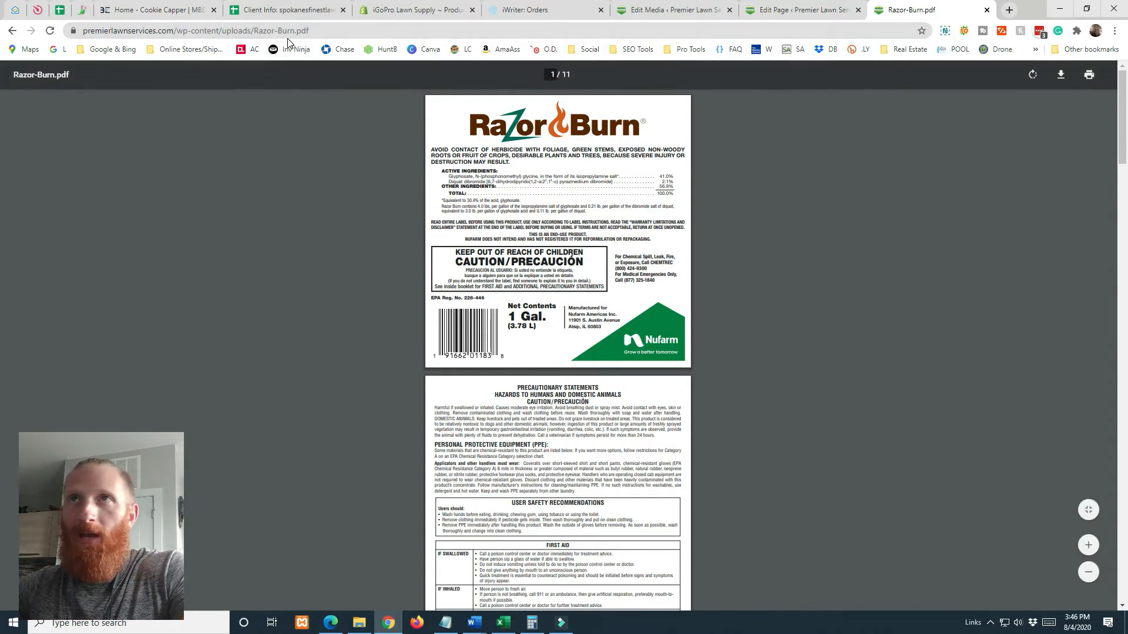
left_click(1, 159)
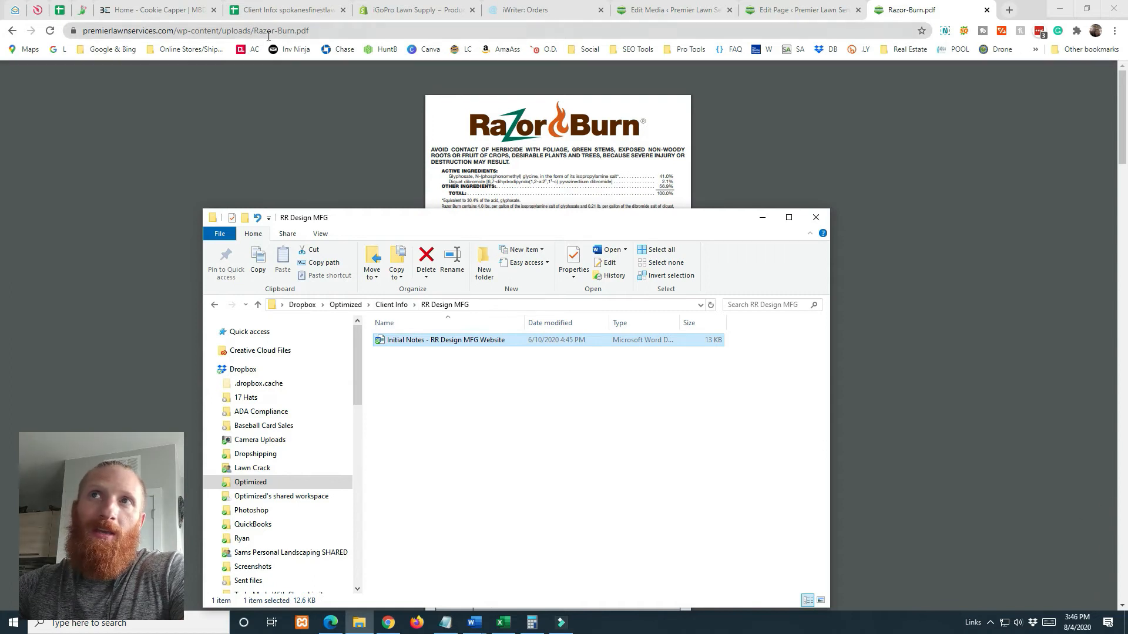
left_click_drag(564, 226, 0, 171)
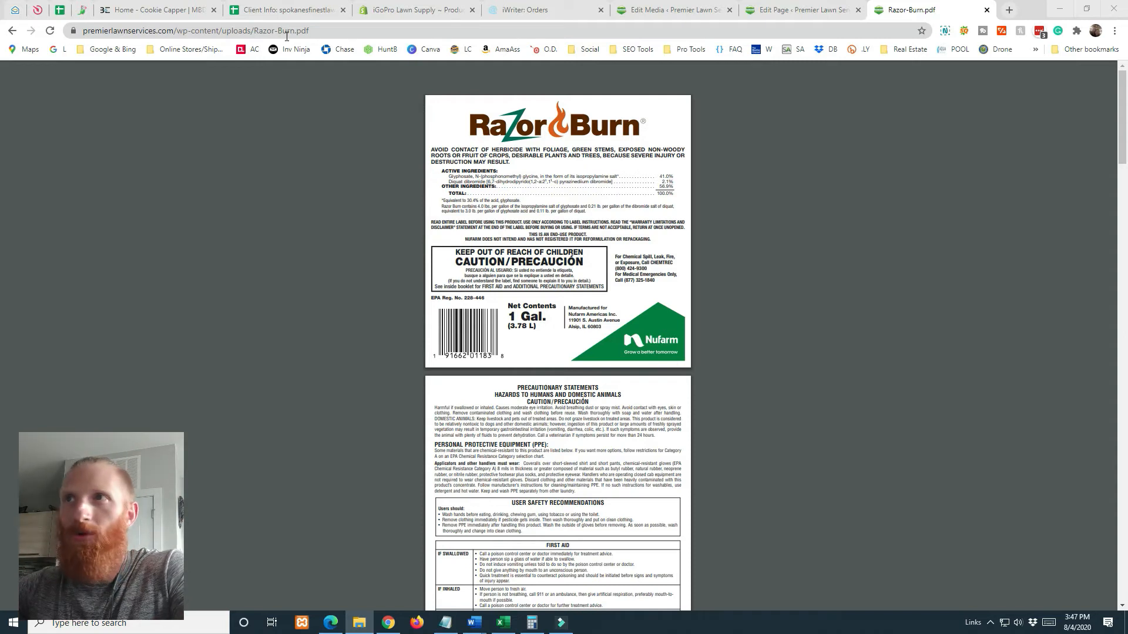
Return to the page editor and link "New MSDS" to the copied Razor-Burn.pdf URL, set to open in a new tab
left_click(801, 10)
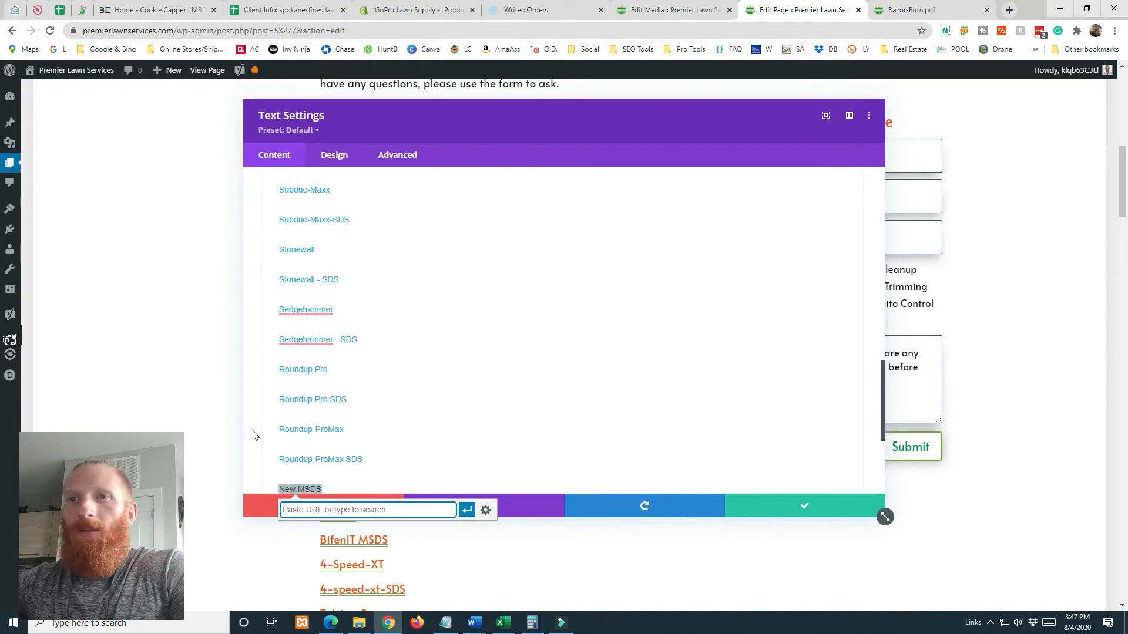
scroll(416, 370, "up", 10)
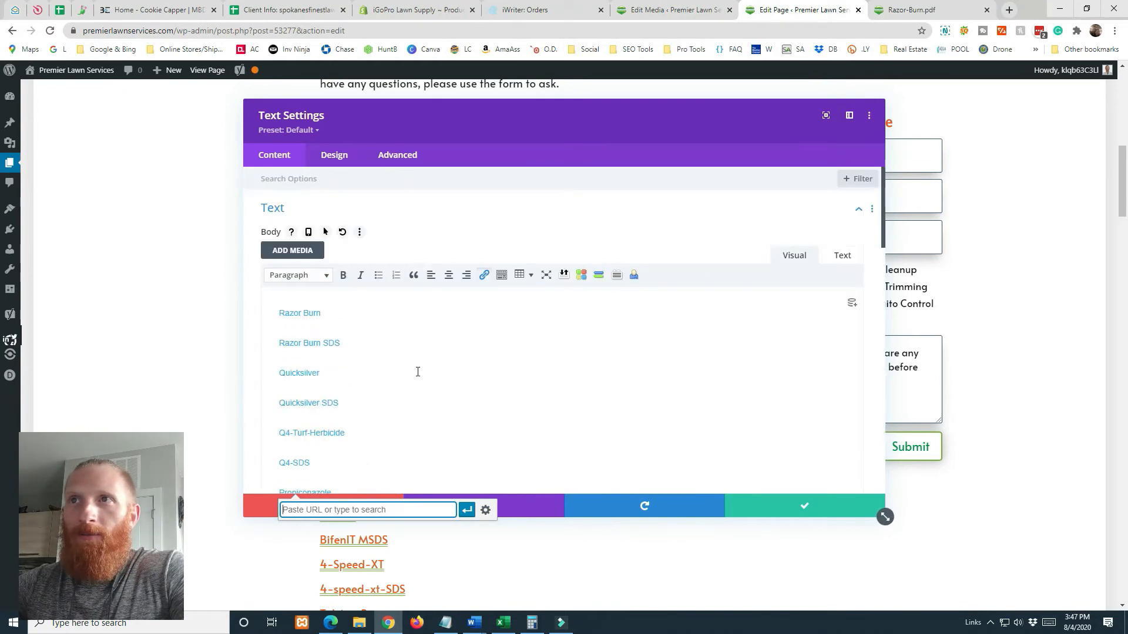
scroll(444, 419, "down", 10)
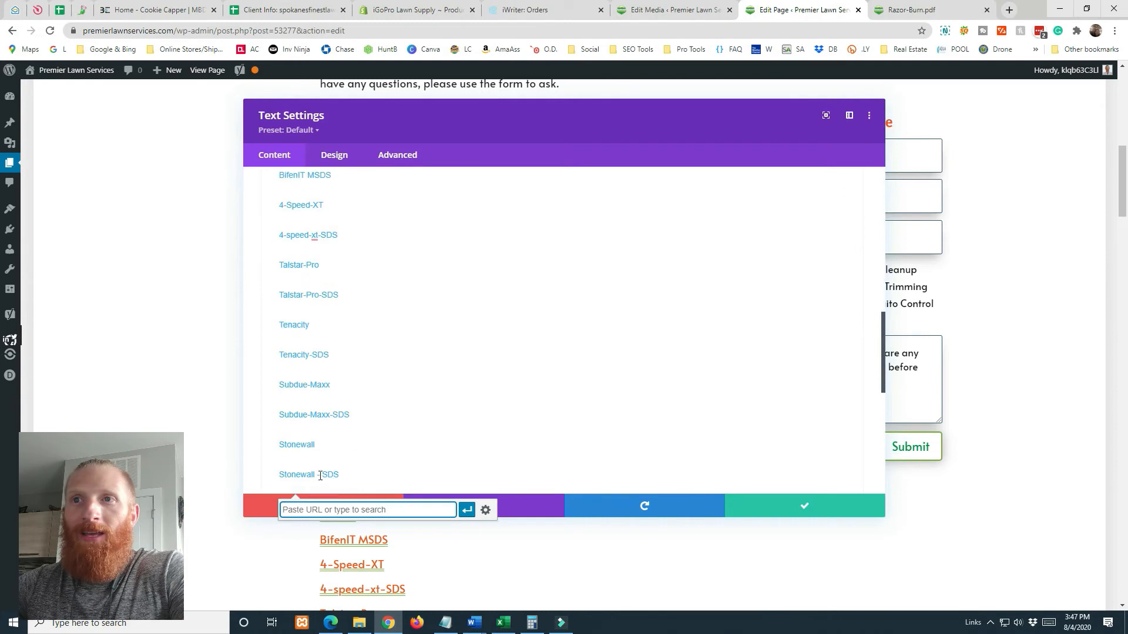
key("ctrl+v")
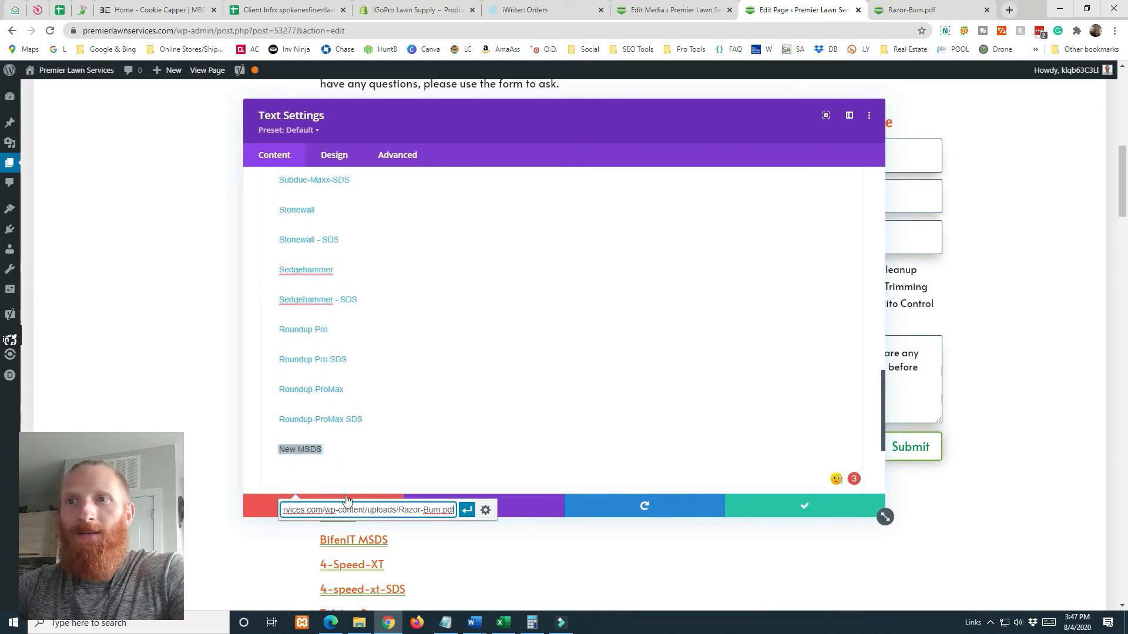
left_click(485, 511)
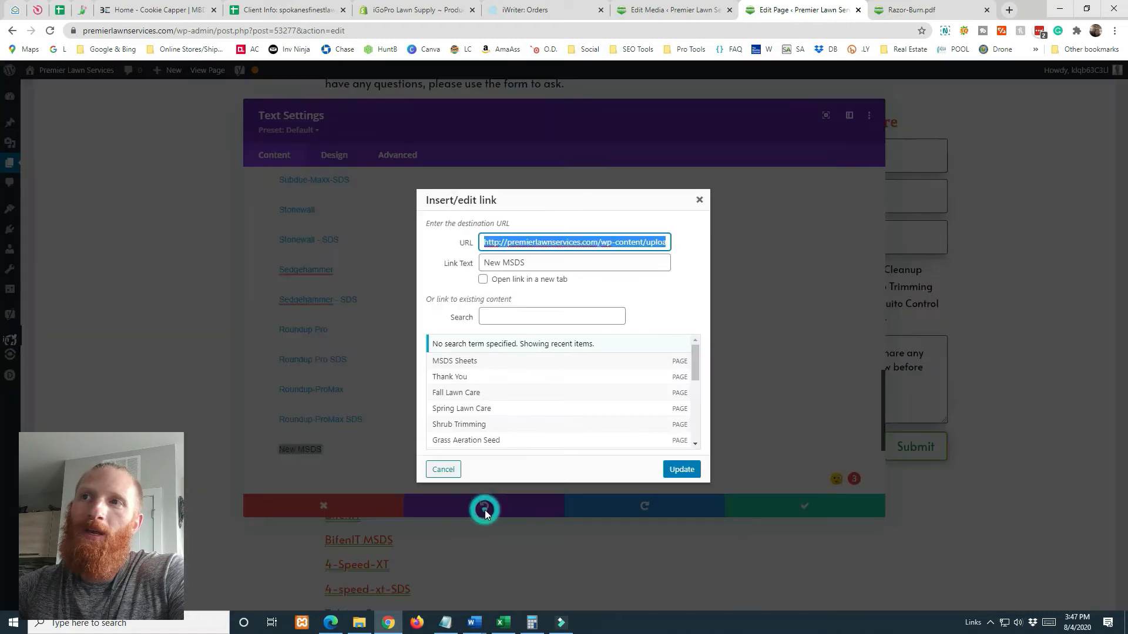
left_click(483, 280)
left_click(682, 470)
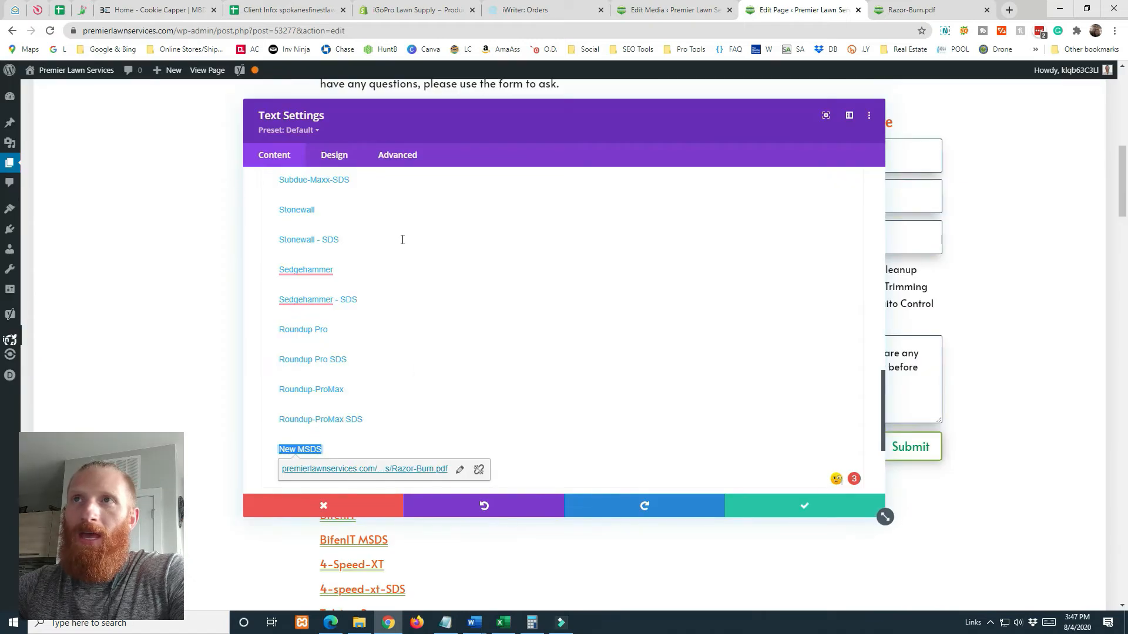
Move the Text Settings window clear of the page's link list and remove the link from the "New MSDS" line
left_click_drag(403, 133, 604, 134)
scroll(227, 449, "down", 10)
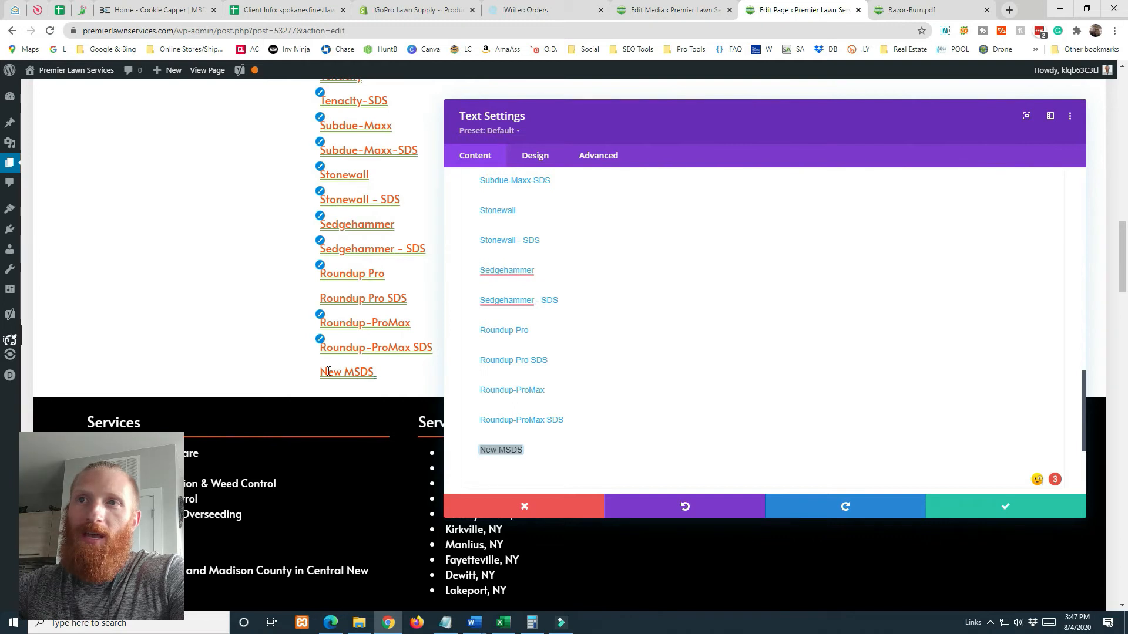
left_click(528, 451)
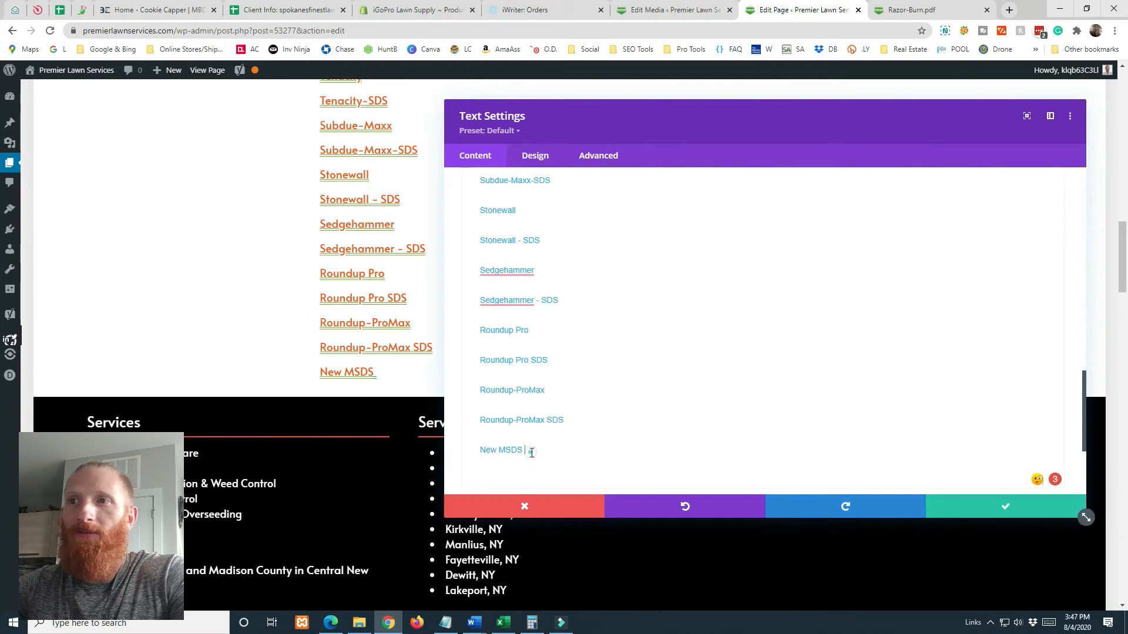
triple_click(529, 451)
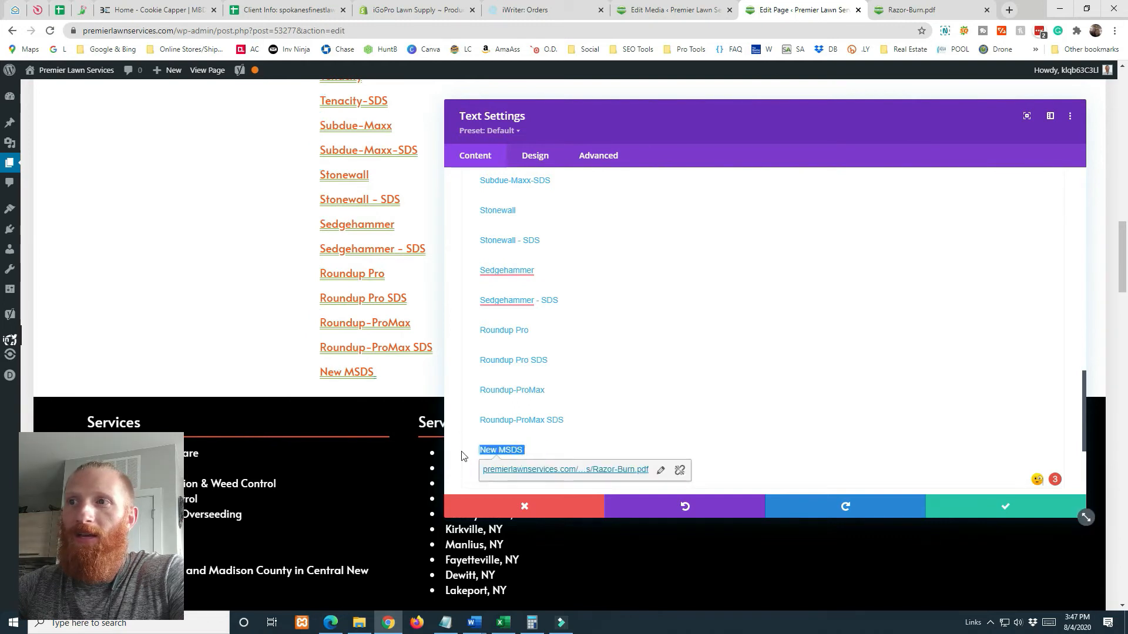
left_click(677, 471)
left_click(631, 441)
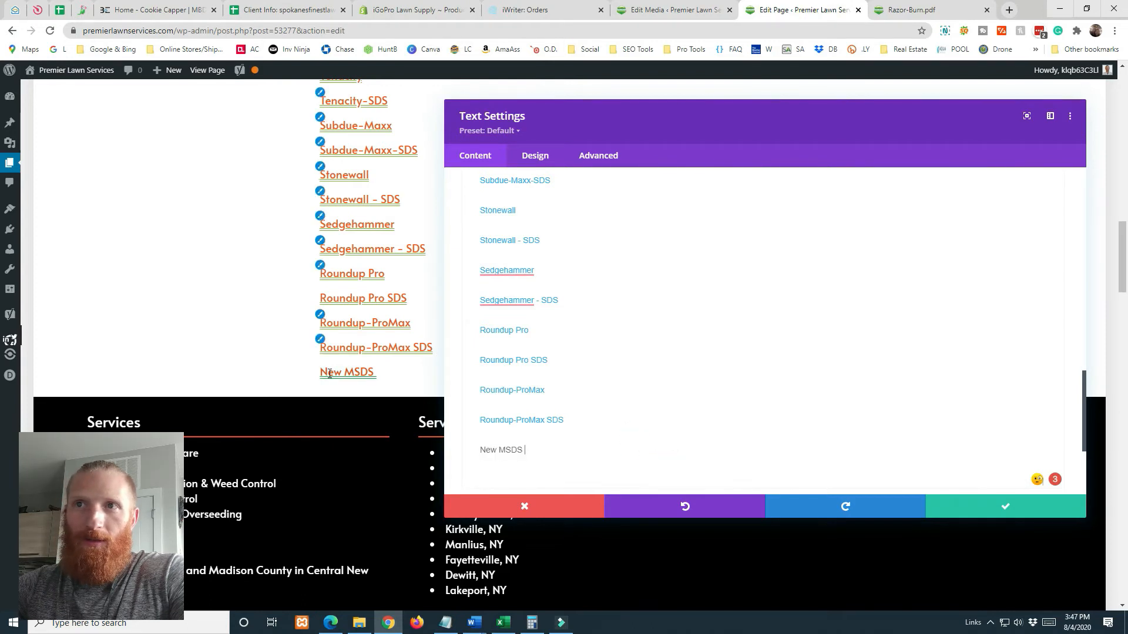
Reapply the Razor-Burn.pdf URL as the link on the "New MSDS" text, with Open link in a new tab enabled
left_click_drag(576, 453, 468, 450)
left_click(563, 445)
scroll(592, 441, "up", 13)
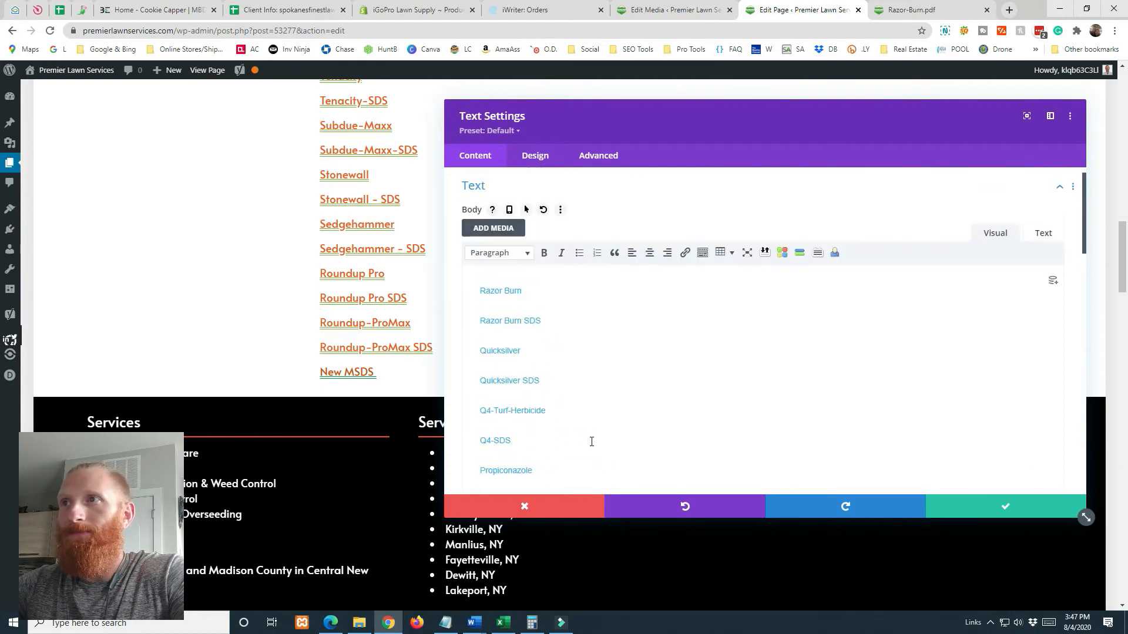
left_click(683, 272)
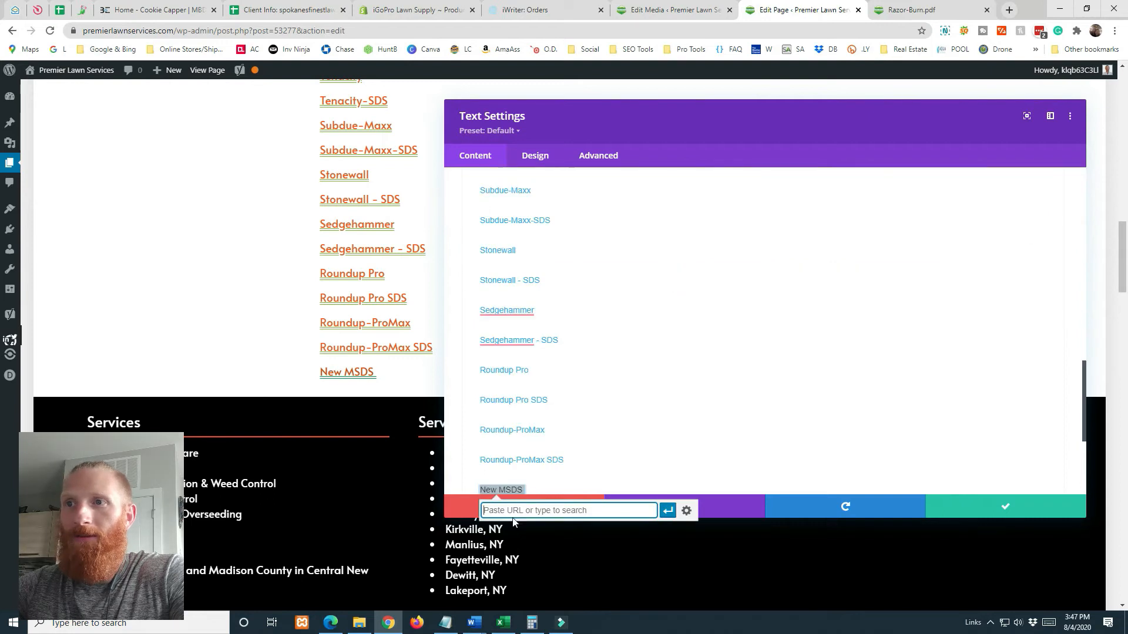
key("ctrl+v")
left_click(686, 510)
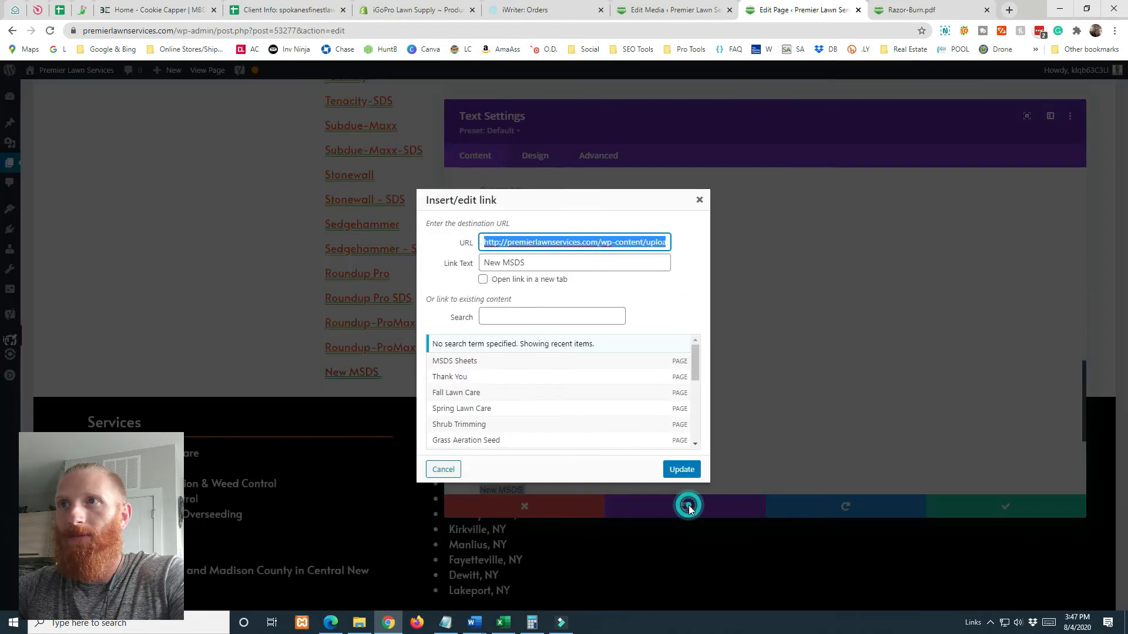
left_click(484, 280)
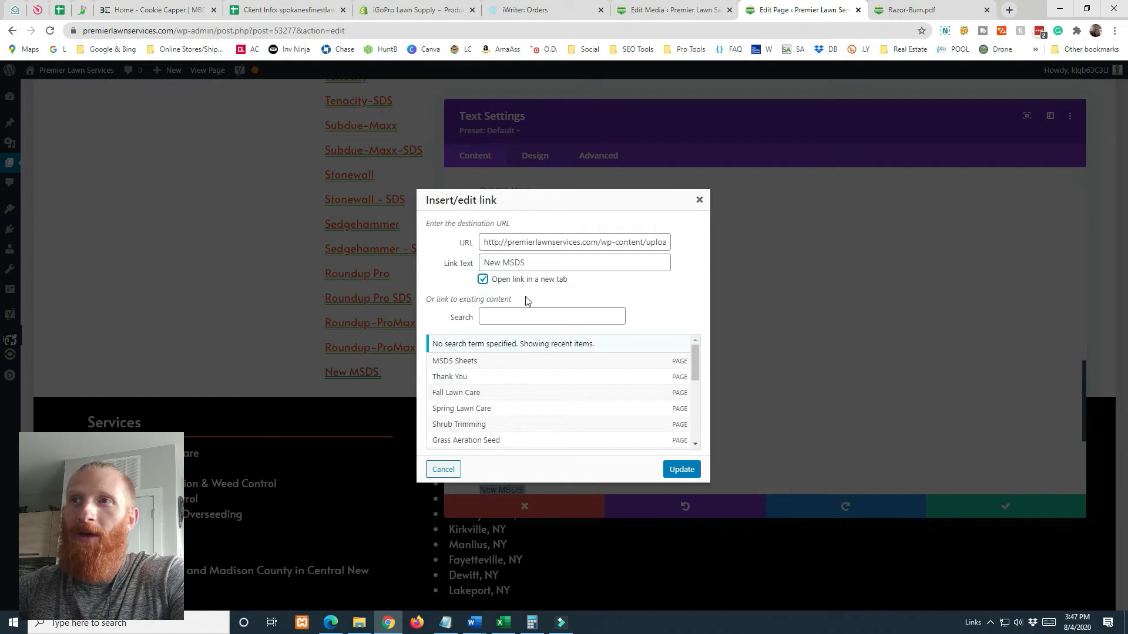
left_click(681, 469)
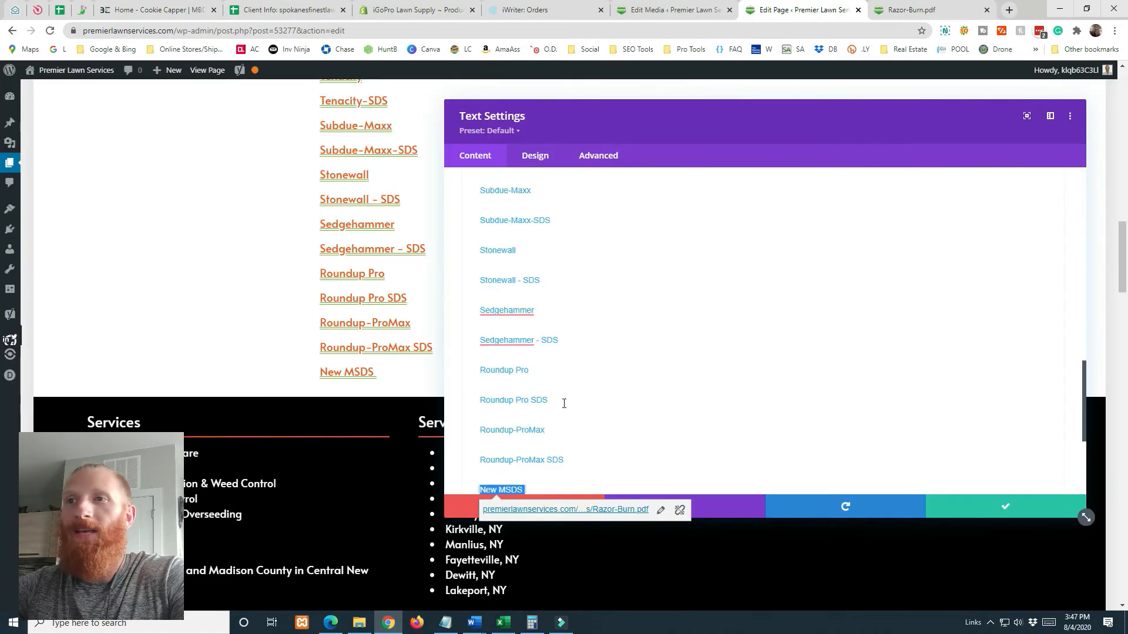
Save the text module's settings and update the published MSDS Sheets page
scroll(564, 404, "down", 2)
left_click(1001, 507)
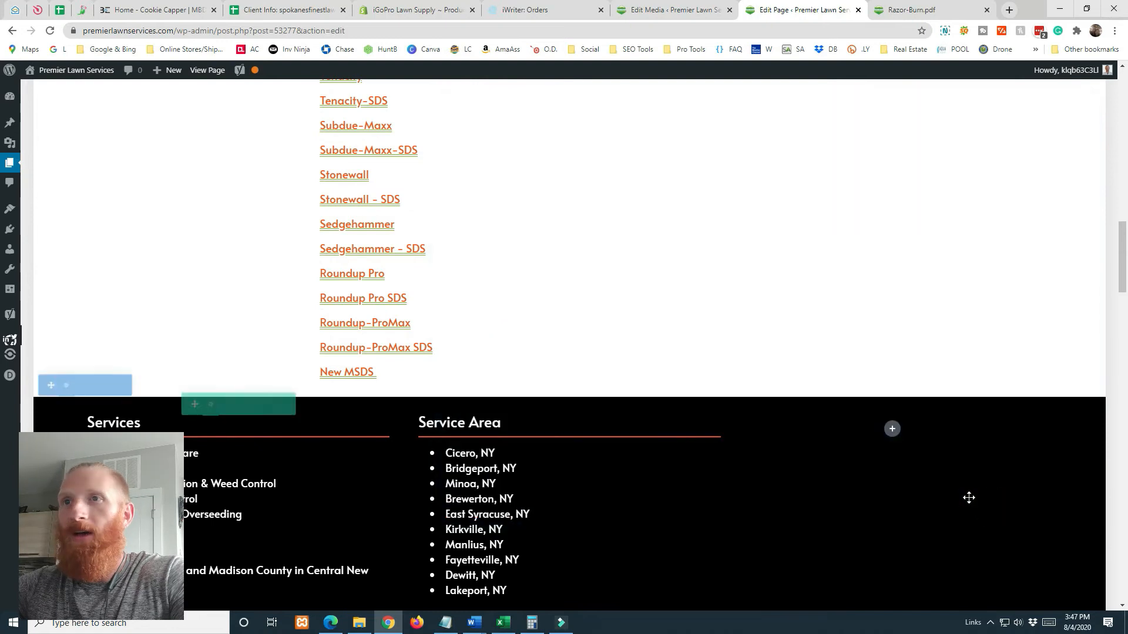
scroll(709, 514, "down", 6)
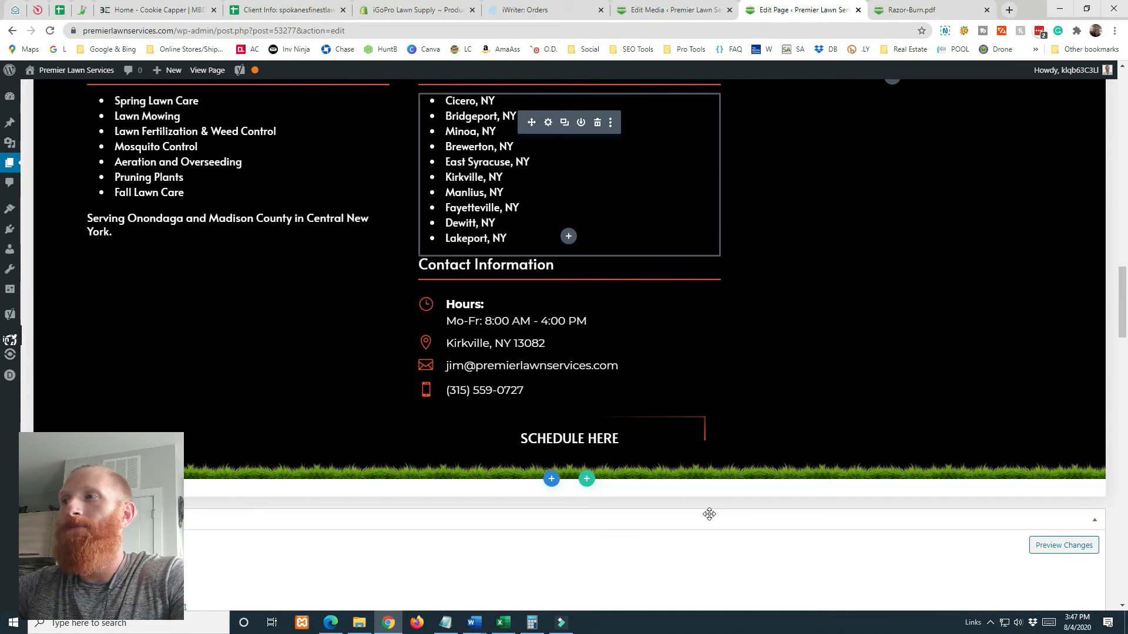
scroll(709, 514, "down", 2)
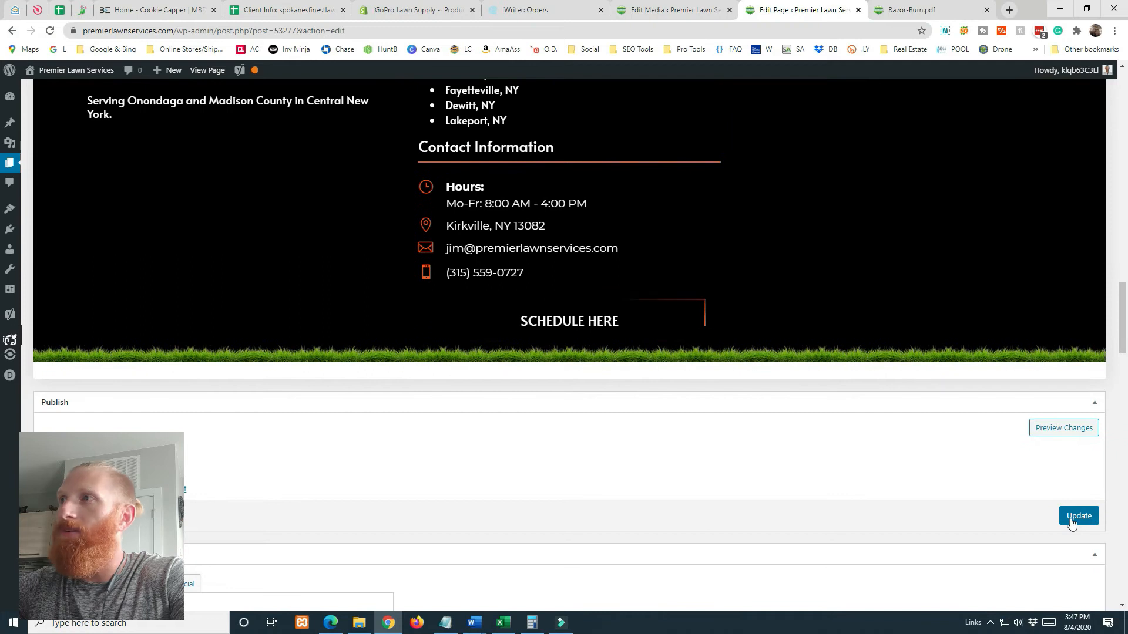
left_click(1071, 520)
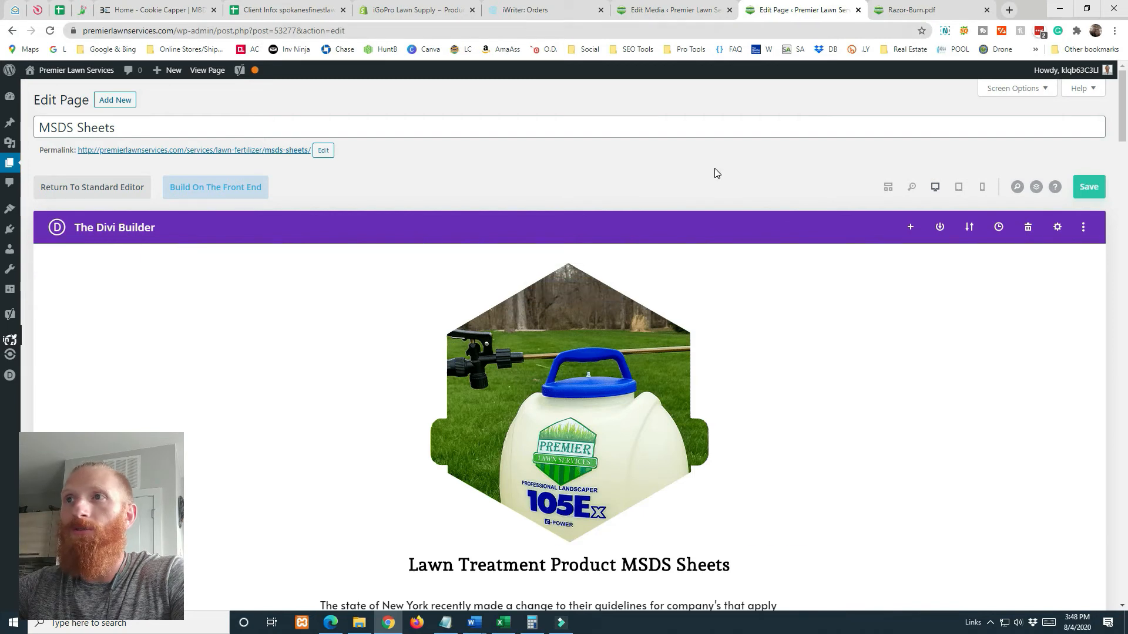
Delete the "New MSDS" line below Roundup-ProMax SDS directly in the page's safety sheet list
scroll(700, 251, "down", 20)
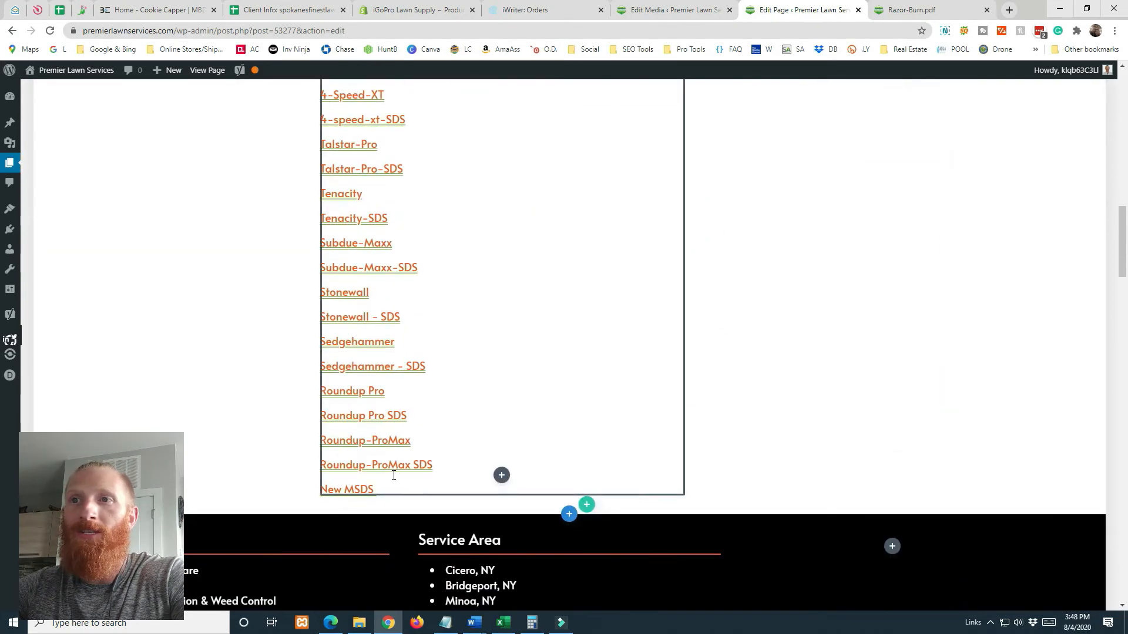
left_click(389, 482)
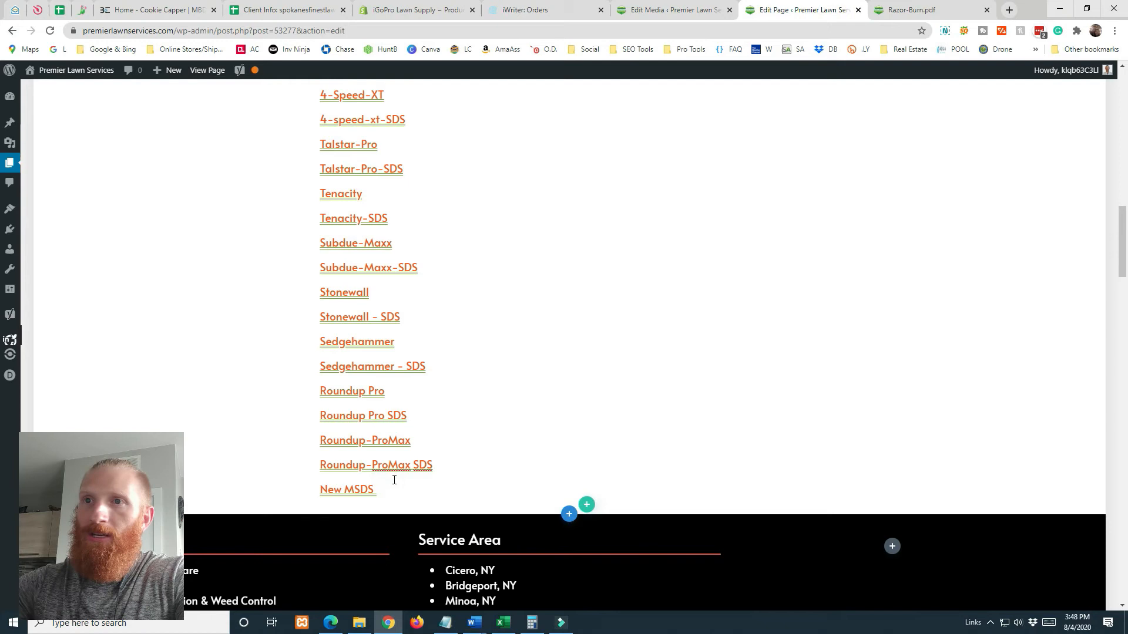
key("BackSpace")
key("BackSpace")
key("BackSpace")
key("BackSpace")
key("BackSpace")
key("BackSpace")
key("BackSpace")
key("BackSpace")
key("BackSpace")
key("BackSpace")
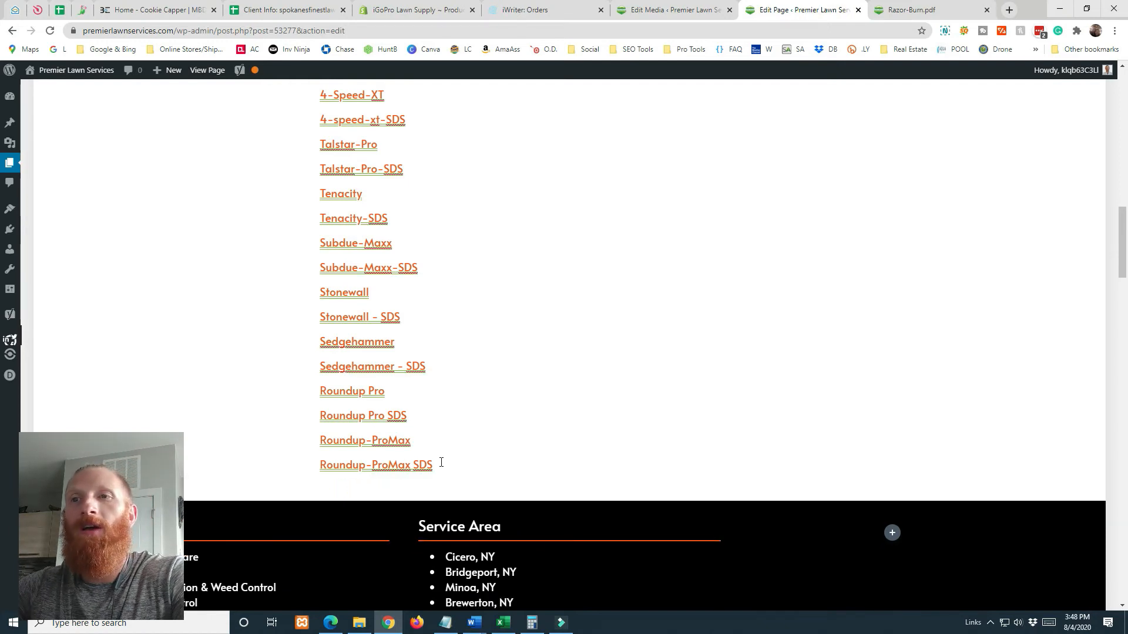
Save the MSDS Sheets page in the Divi Builder with the test entry removed
scroll(461, 465, "up", 15)
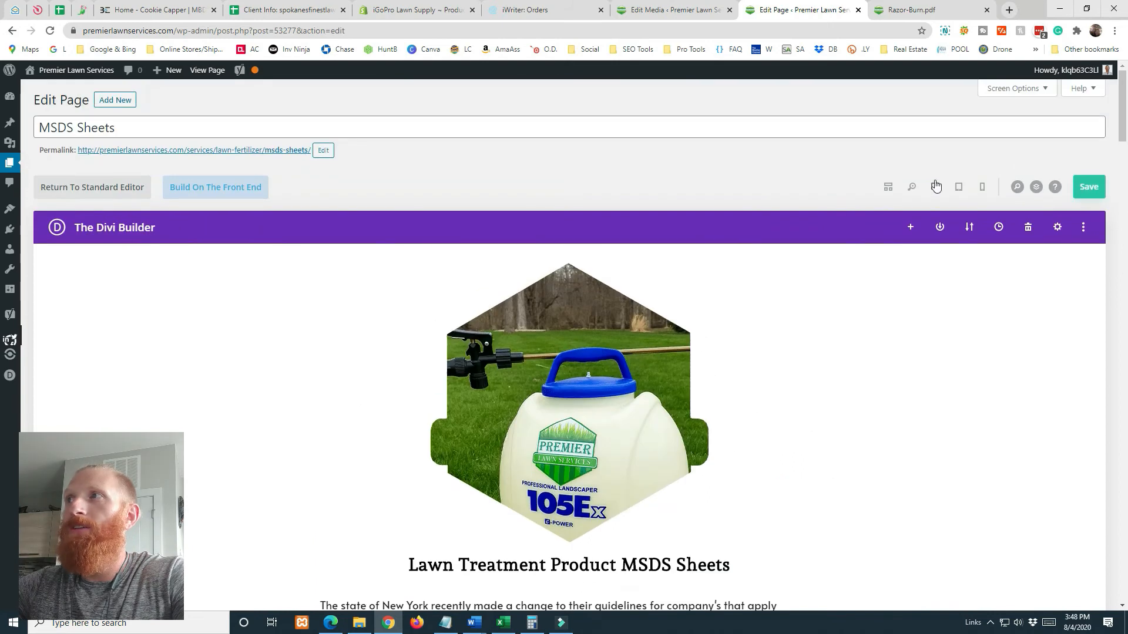
left_click(1080, 186)
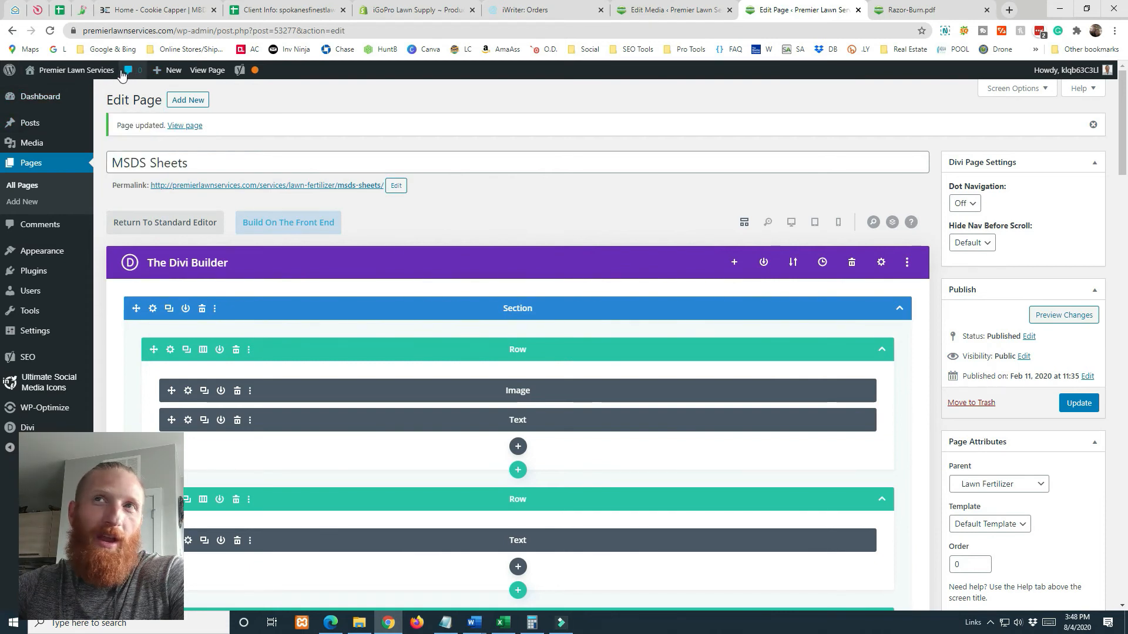
mouse_move(53, 97)
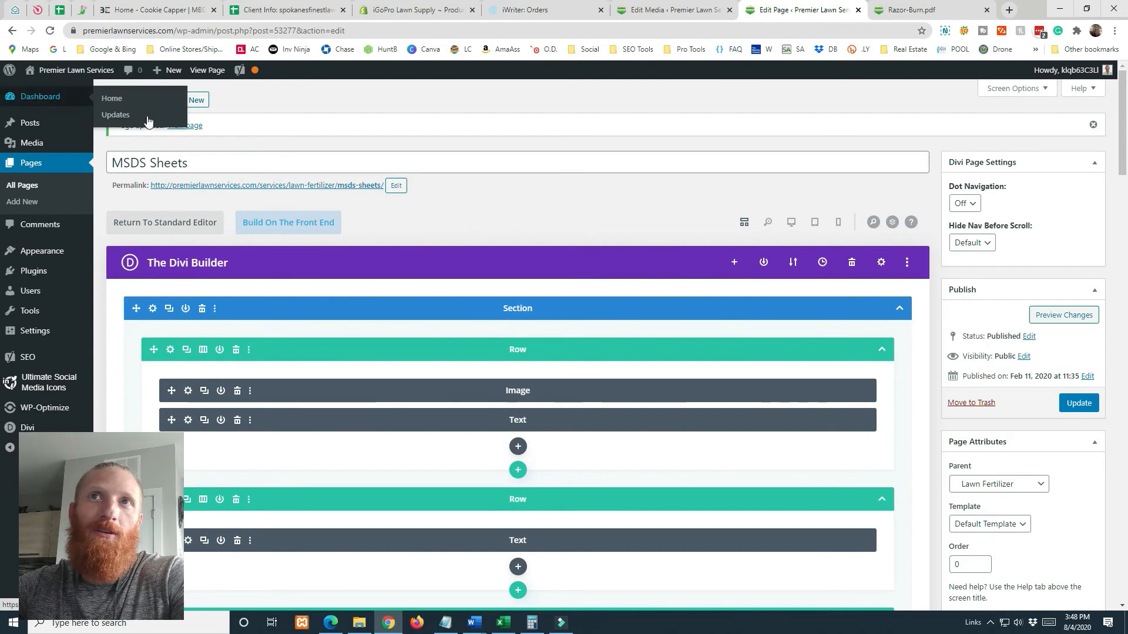
Check the WordPress core, plugin and theme updates, and view the Updates settings in the Divi Theme Options
left_click(116, 115)
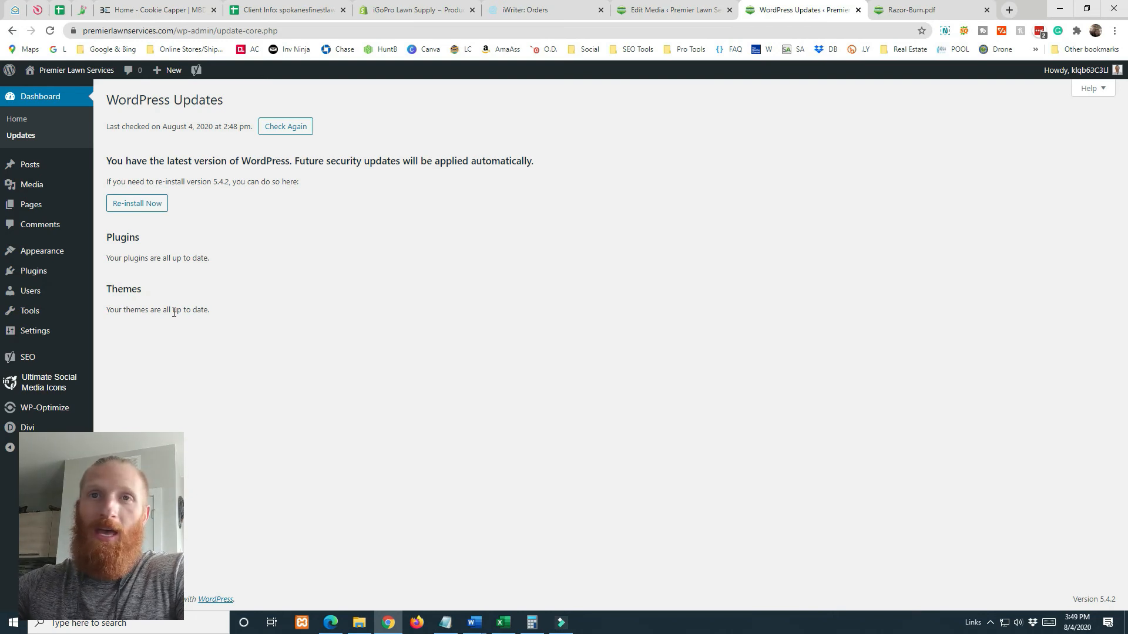
mouse_move(27, 427)
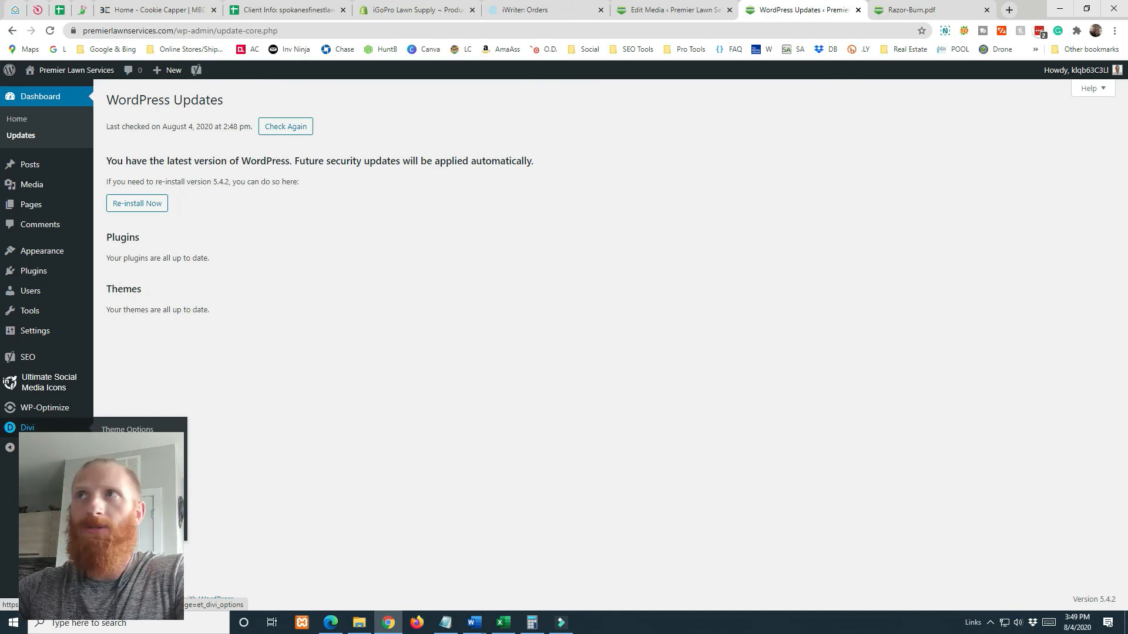
left_click(50, 427)
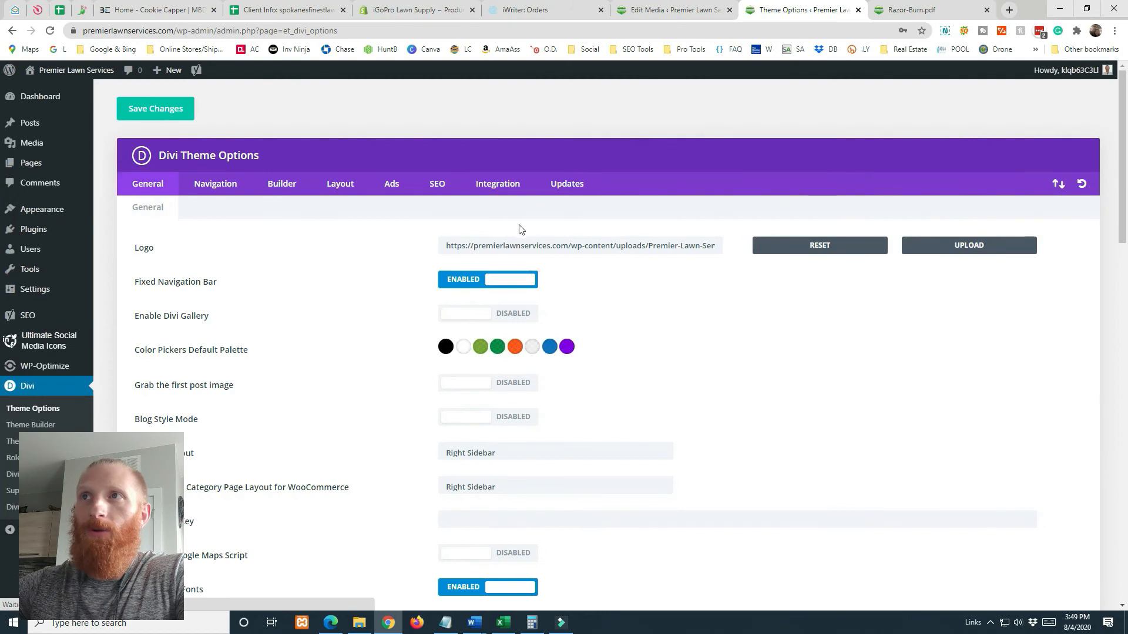
left_click(567, 185)
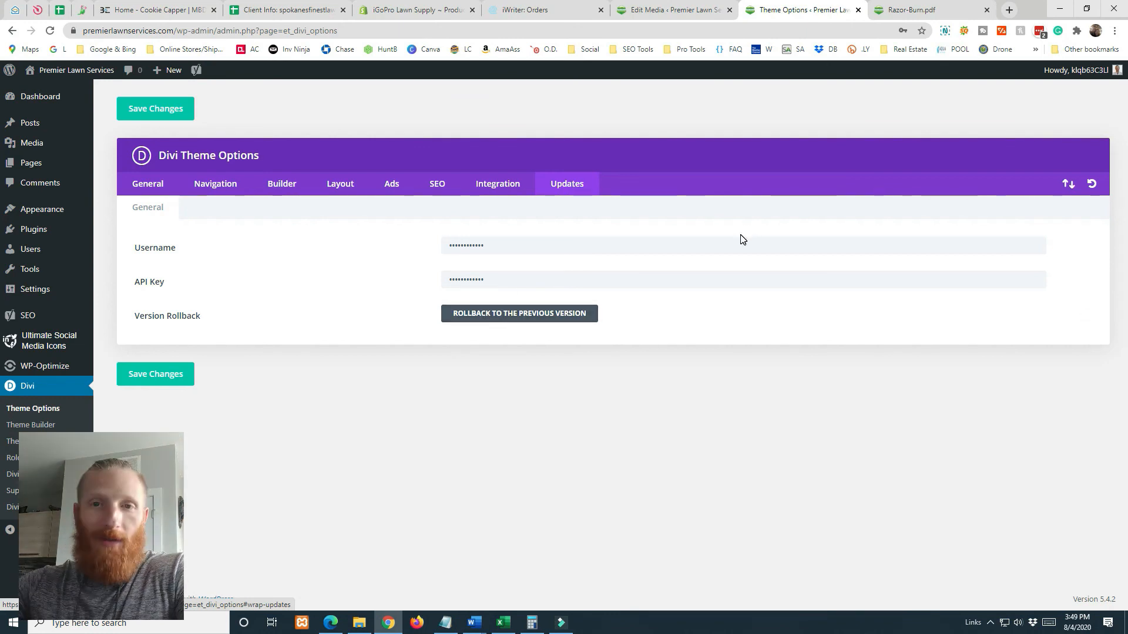
Revisit the open Razor-Burn.pdf document and its Edit Media page
left_click(907, 10)
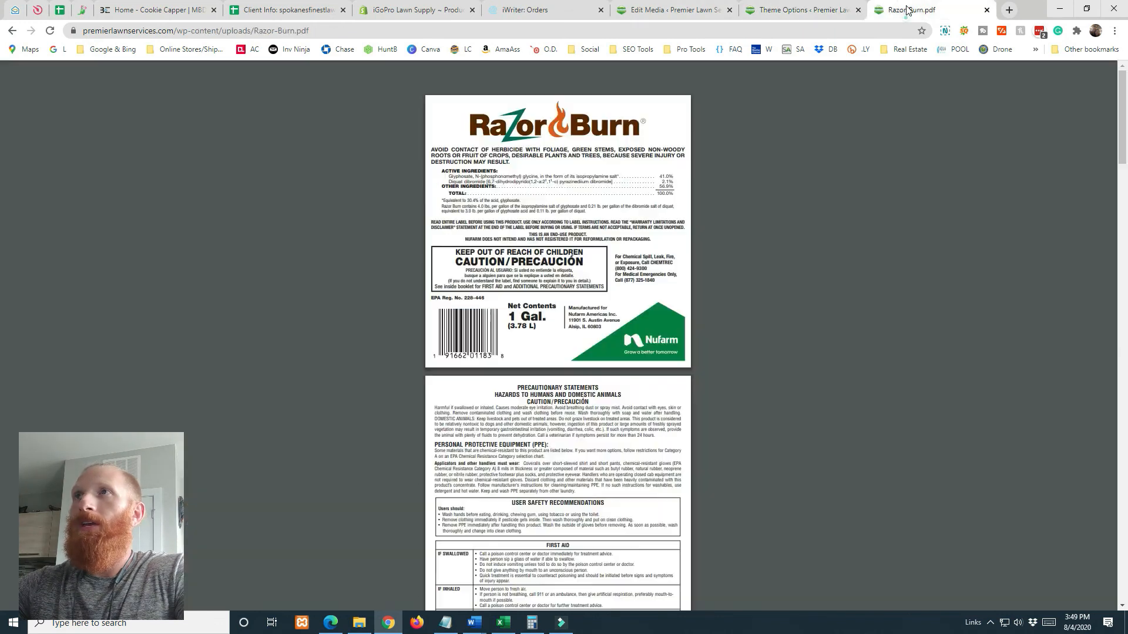
left_click(676, 11)
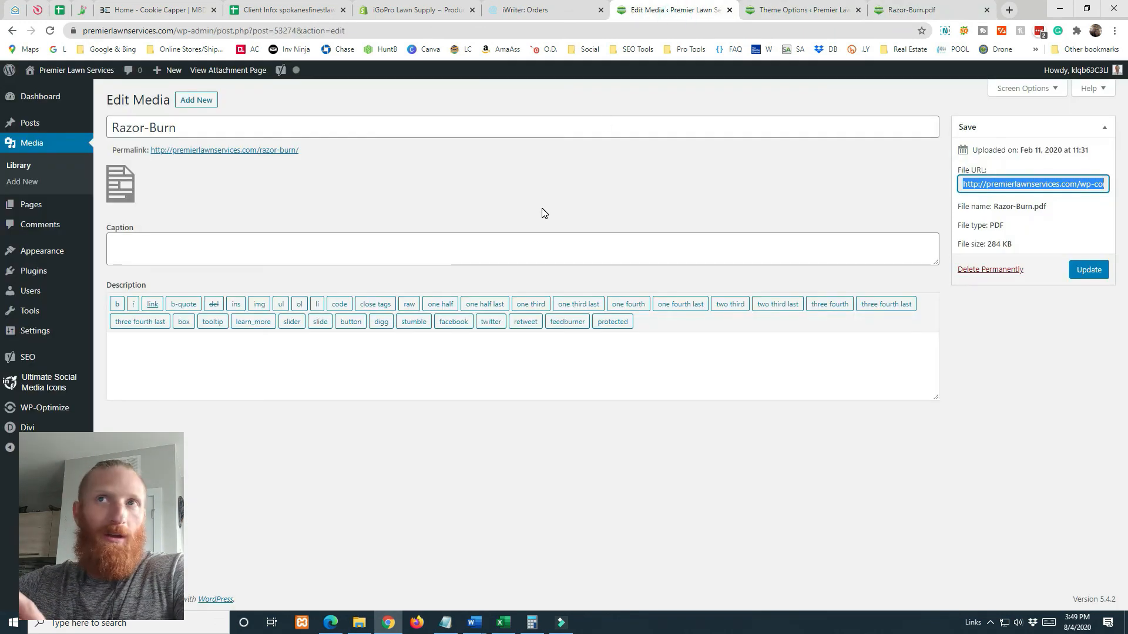